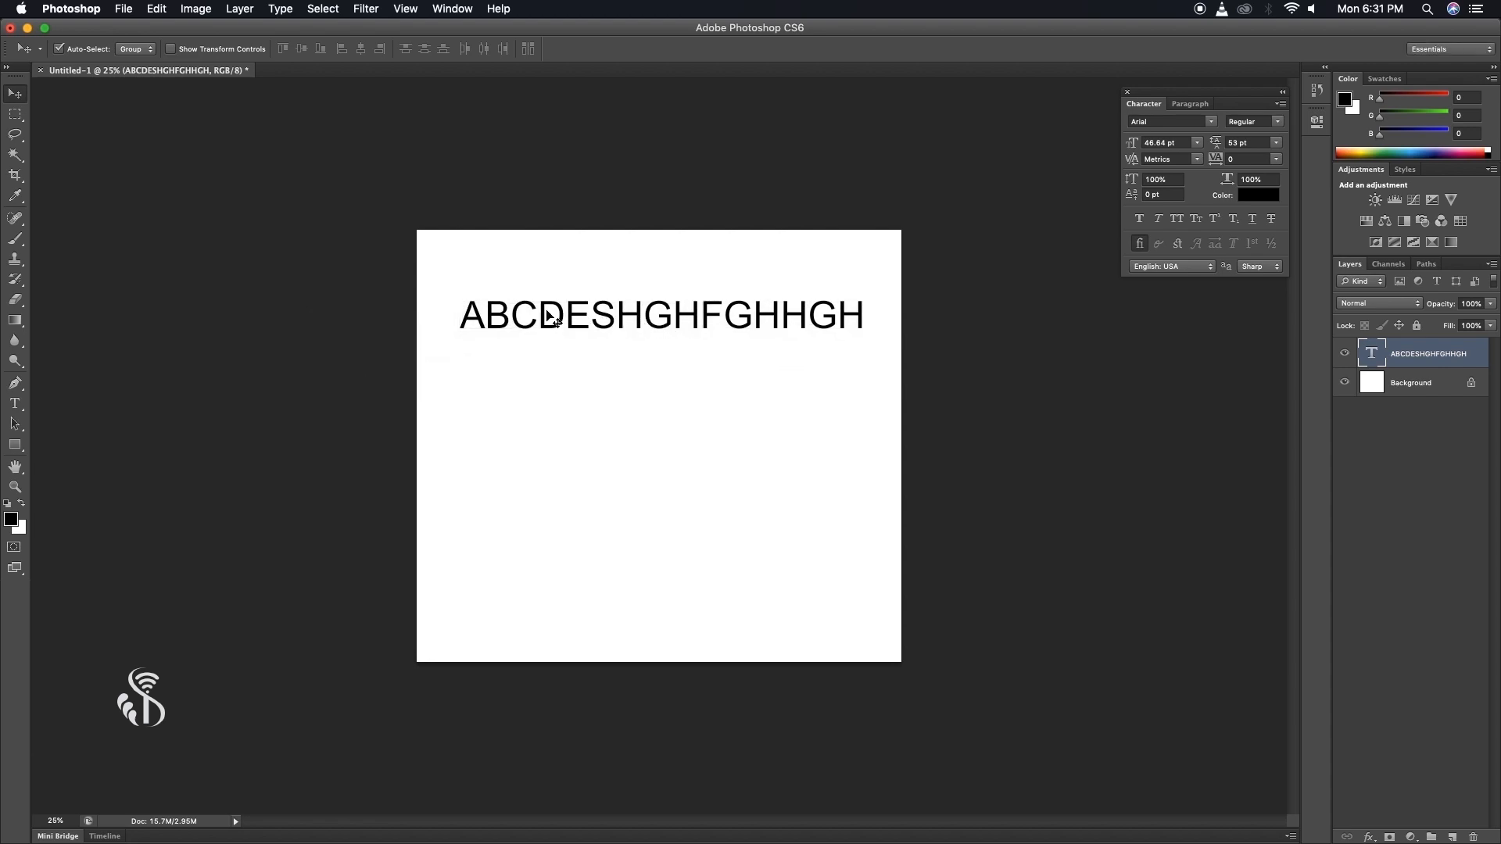
Move the ABCDESHGHFGHHGH text straight down on the canvas
drag(544, 330, 540, 410)
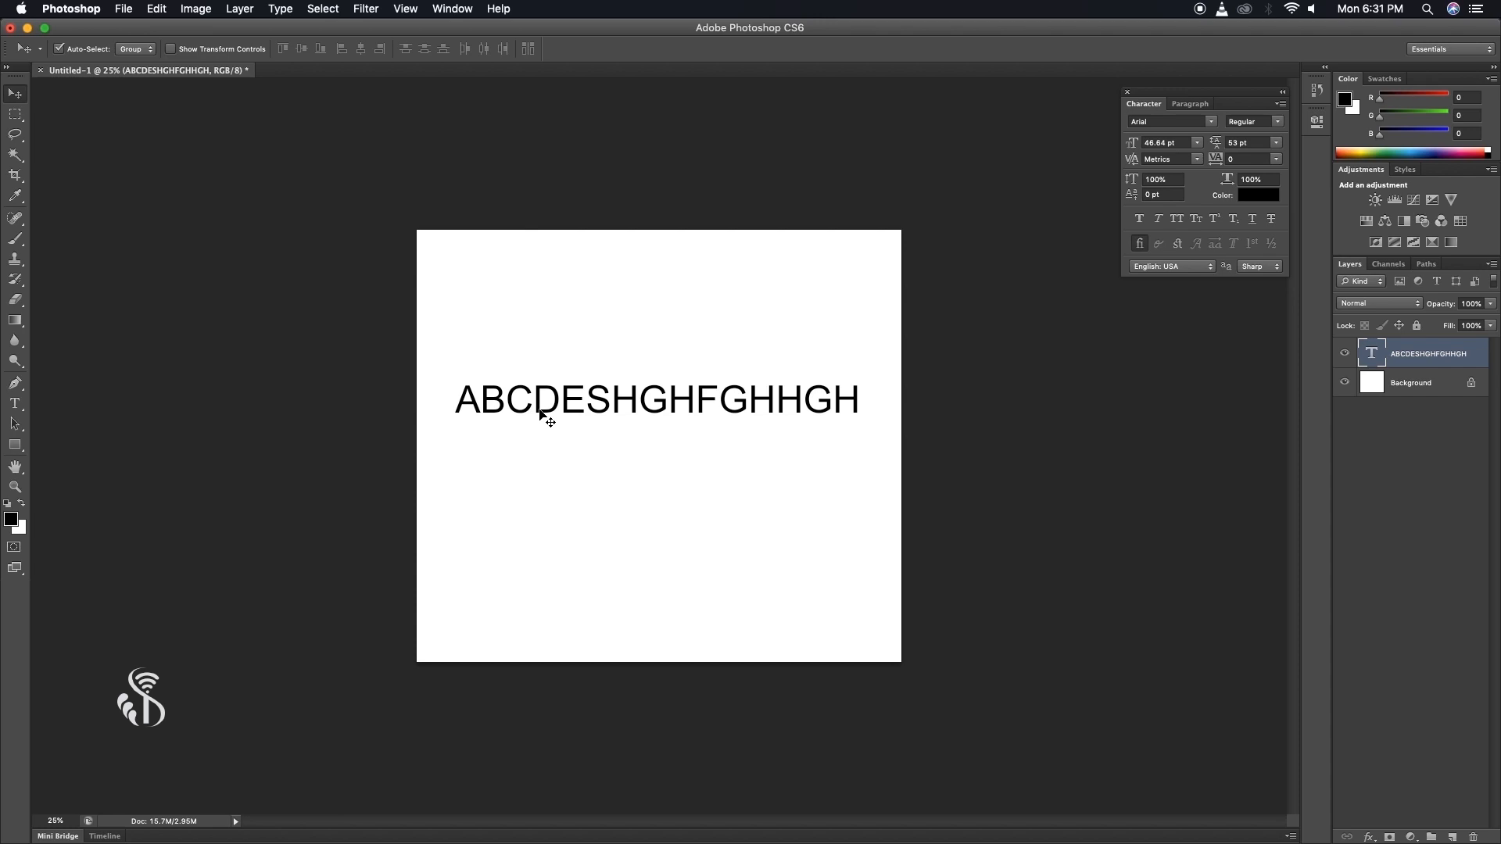
Examine the Type tool's font list, font size list and text colour picker without changing any of them
click(16, 404)
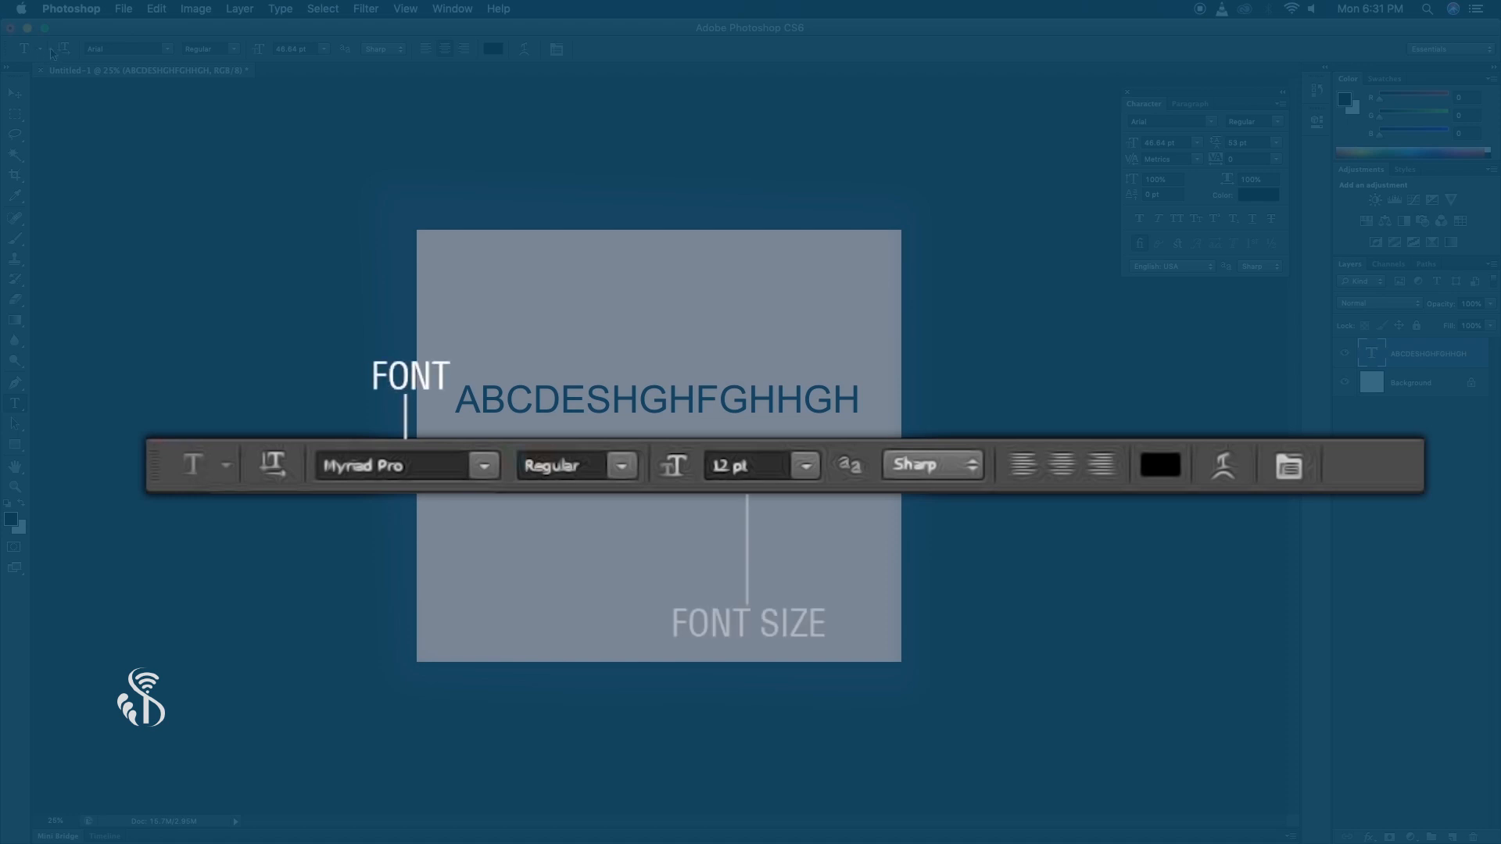
click(171, 49)
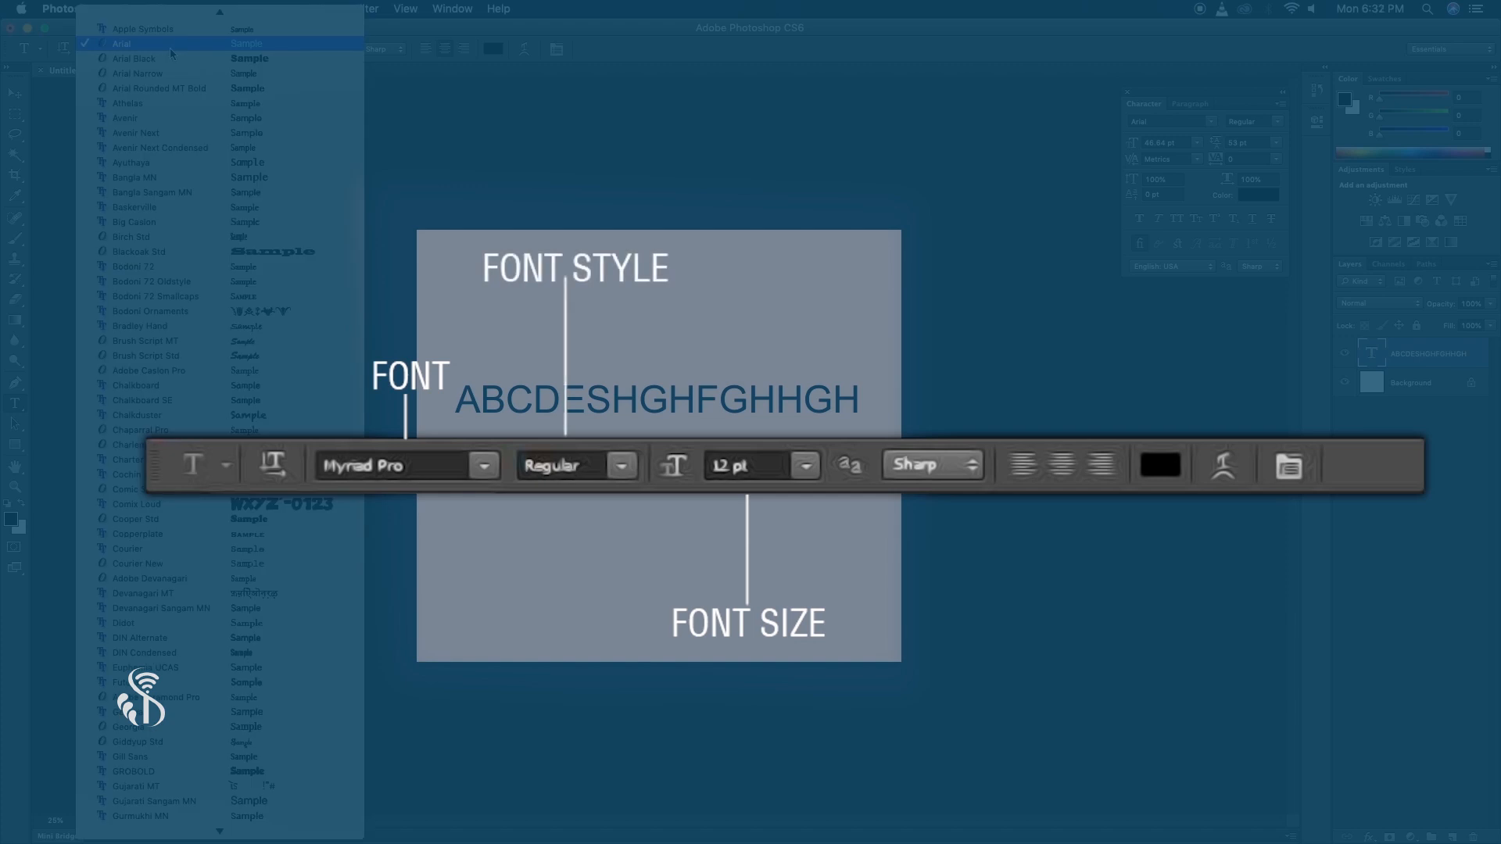
click(170, 50)
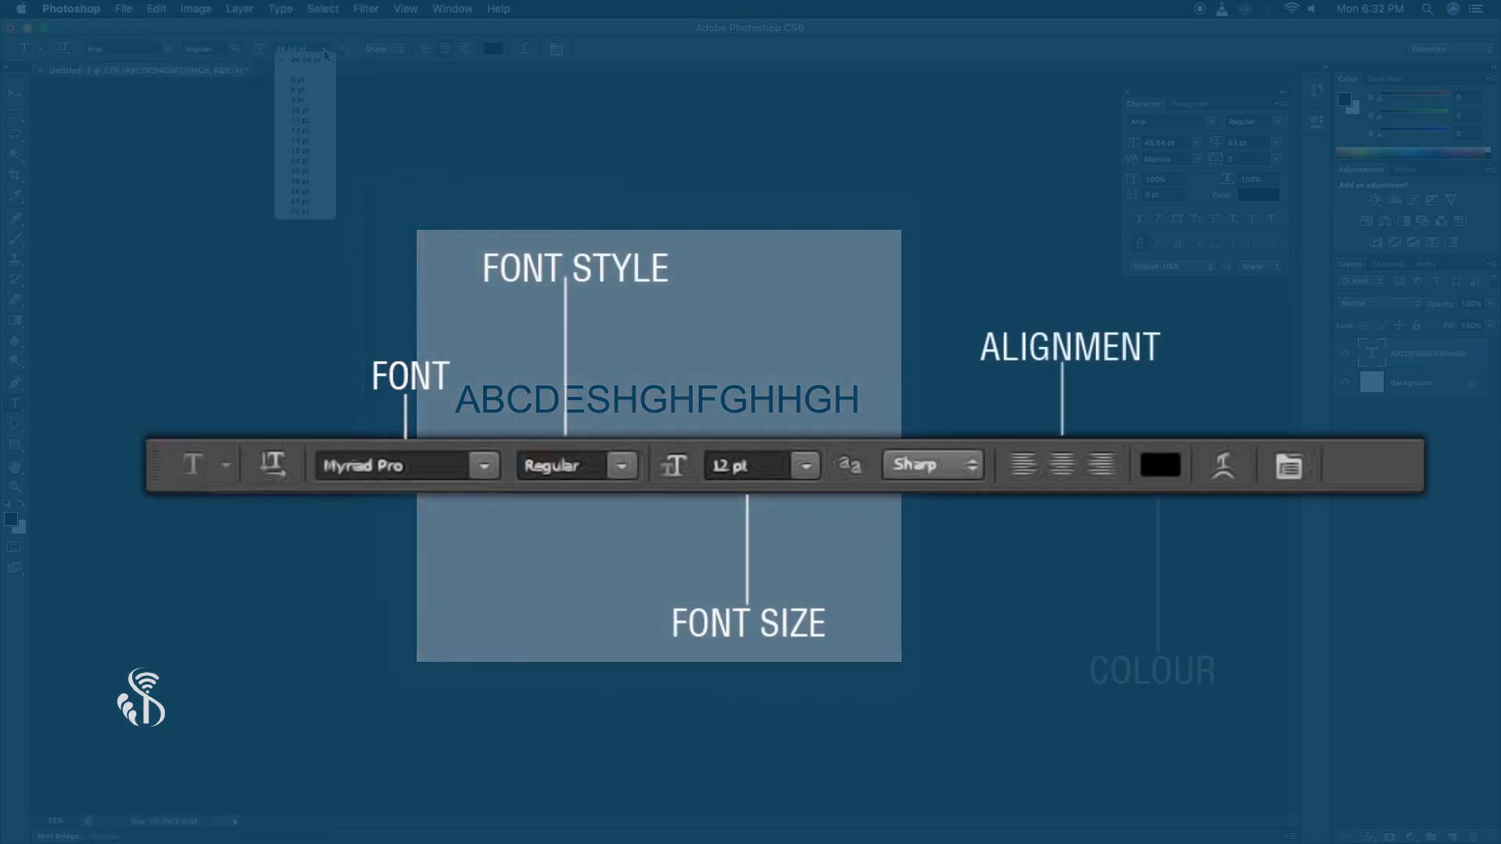
click(493, 48)
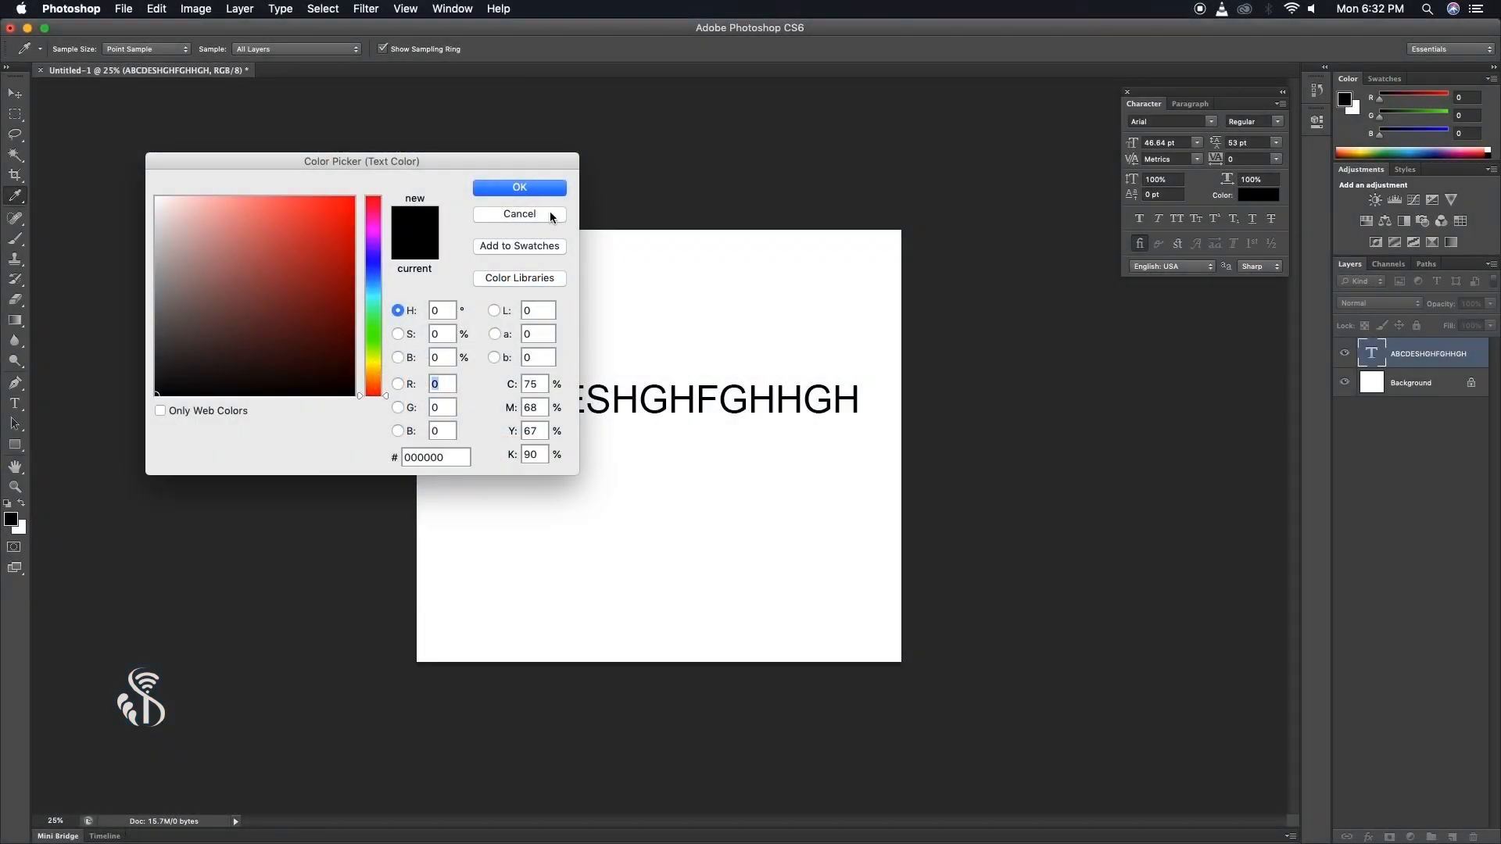
click(550, 218)
Place the Character panel beside the canvas and set the text's tracking to -80
click(20, 95)
drag(1178, 96, 1056, 196)
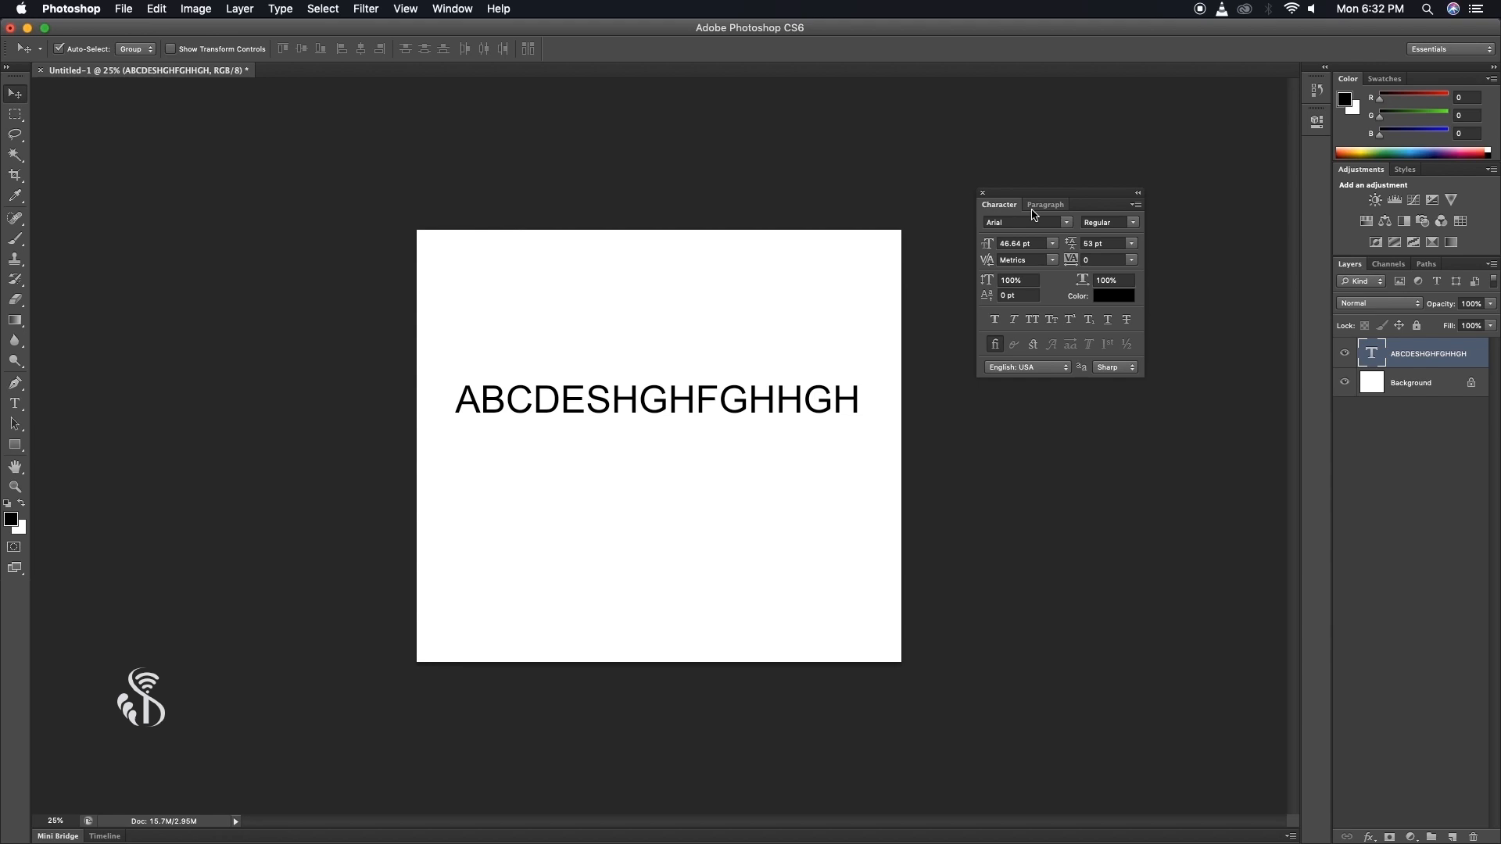
click(1131, 260)
click(1131, 260)
drag(1076, 263, 1068, 267)
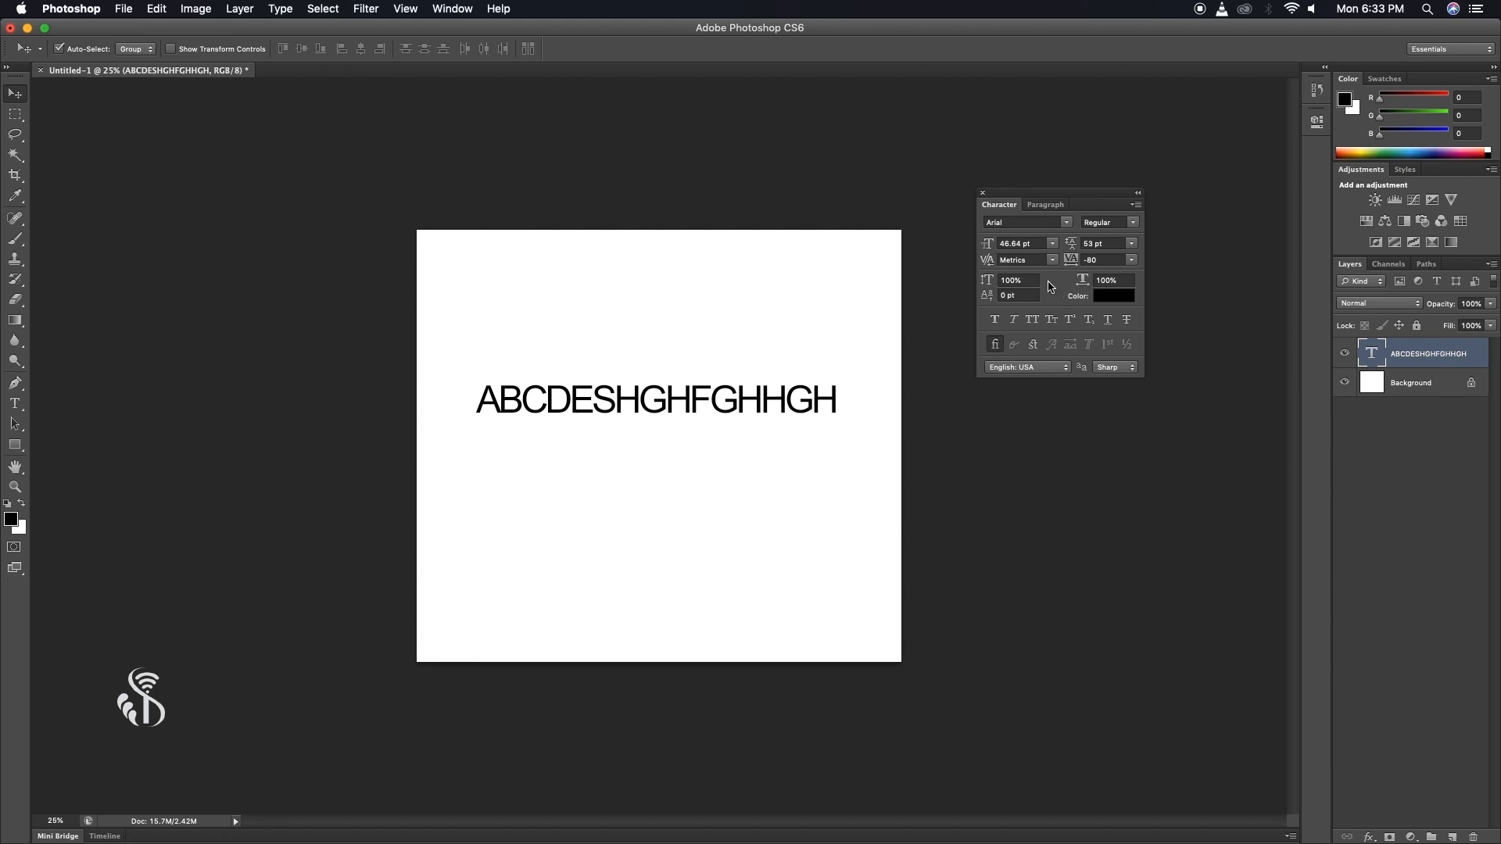
Scale the text's characters to 117% vertically and 106% horizontally
mouse_move(987, 285)
mouse_down()
mouse_move(999, 285)
mouse_move(978, 283)
mouse_up()
drag(1081, 282, 1080, 281)
drag(989, 286, 989, 283)
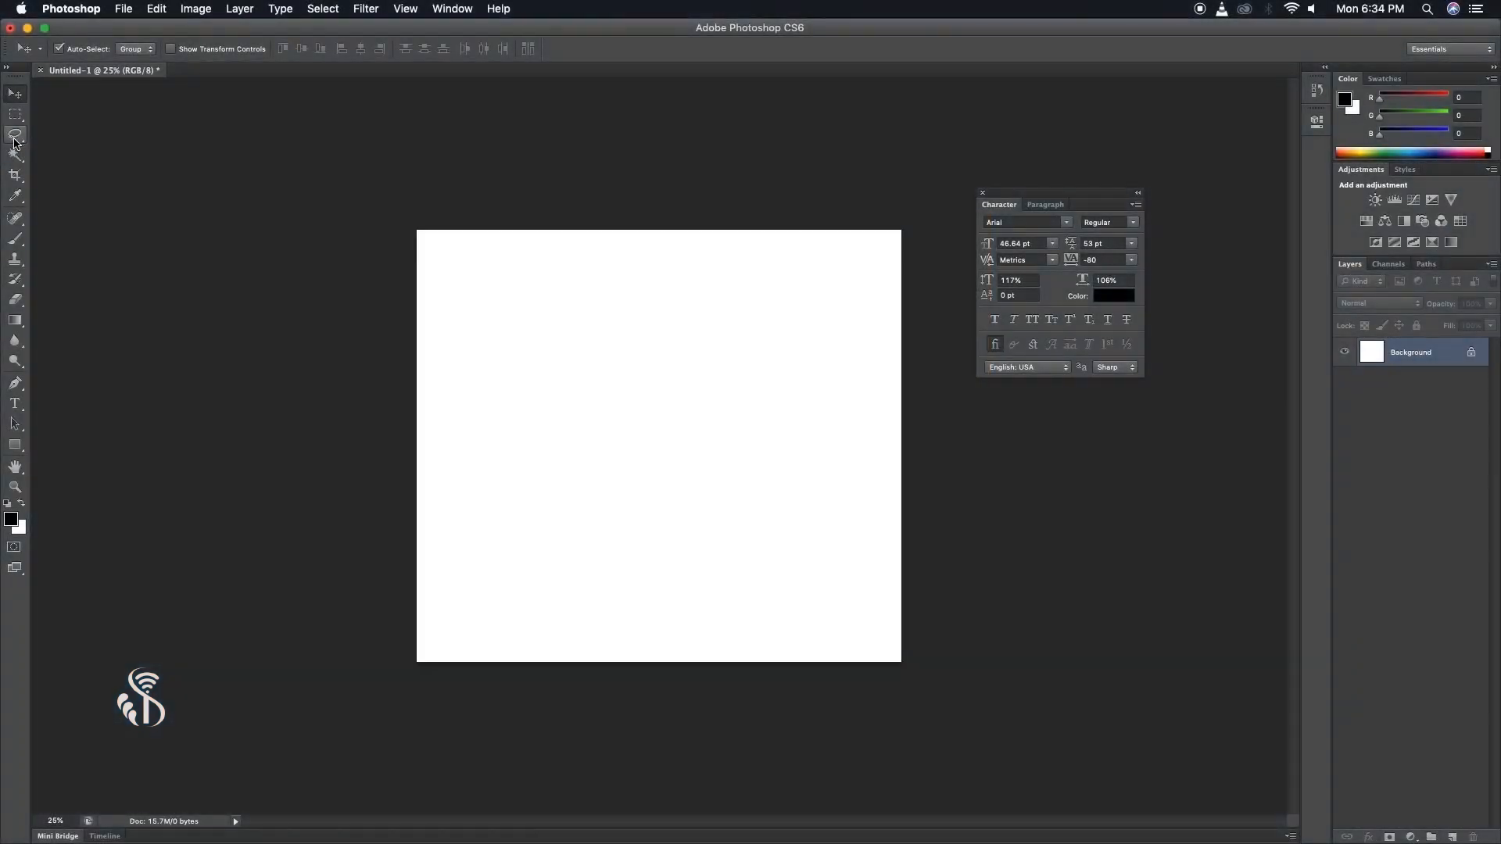
Draw a paragraph text box across the canvas's upper middle area and enter ABCDEFGHI in it
click(15, 403)
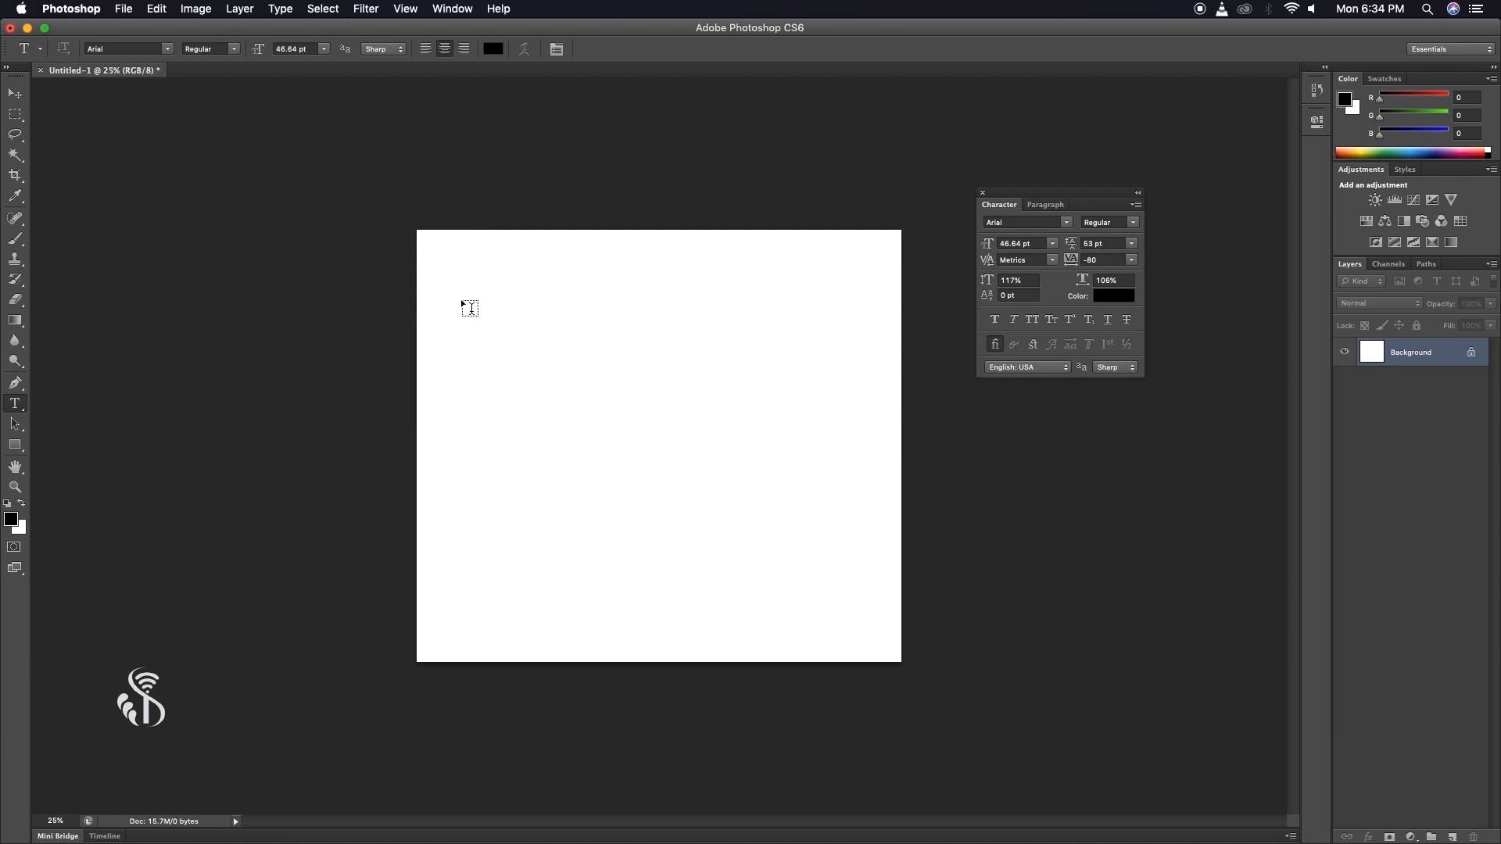
drag(481, 273, 803, 507)
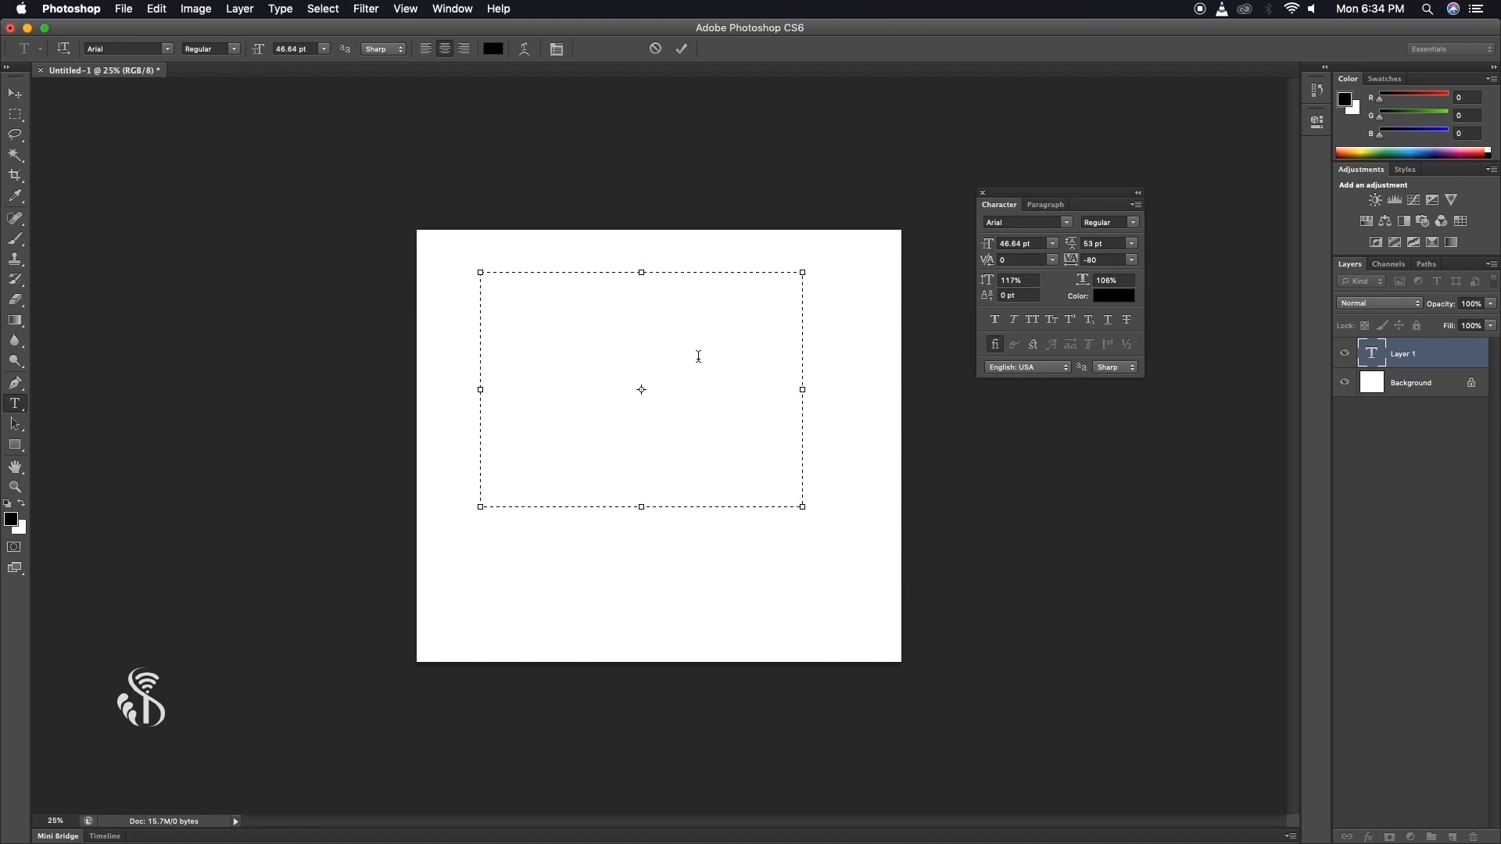
text(ABCDE)
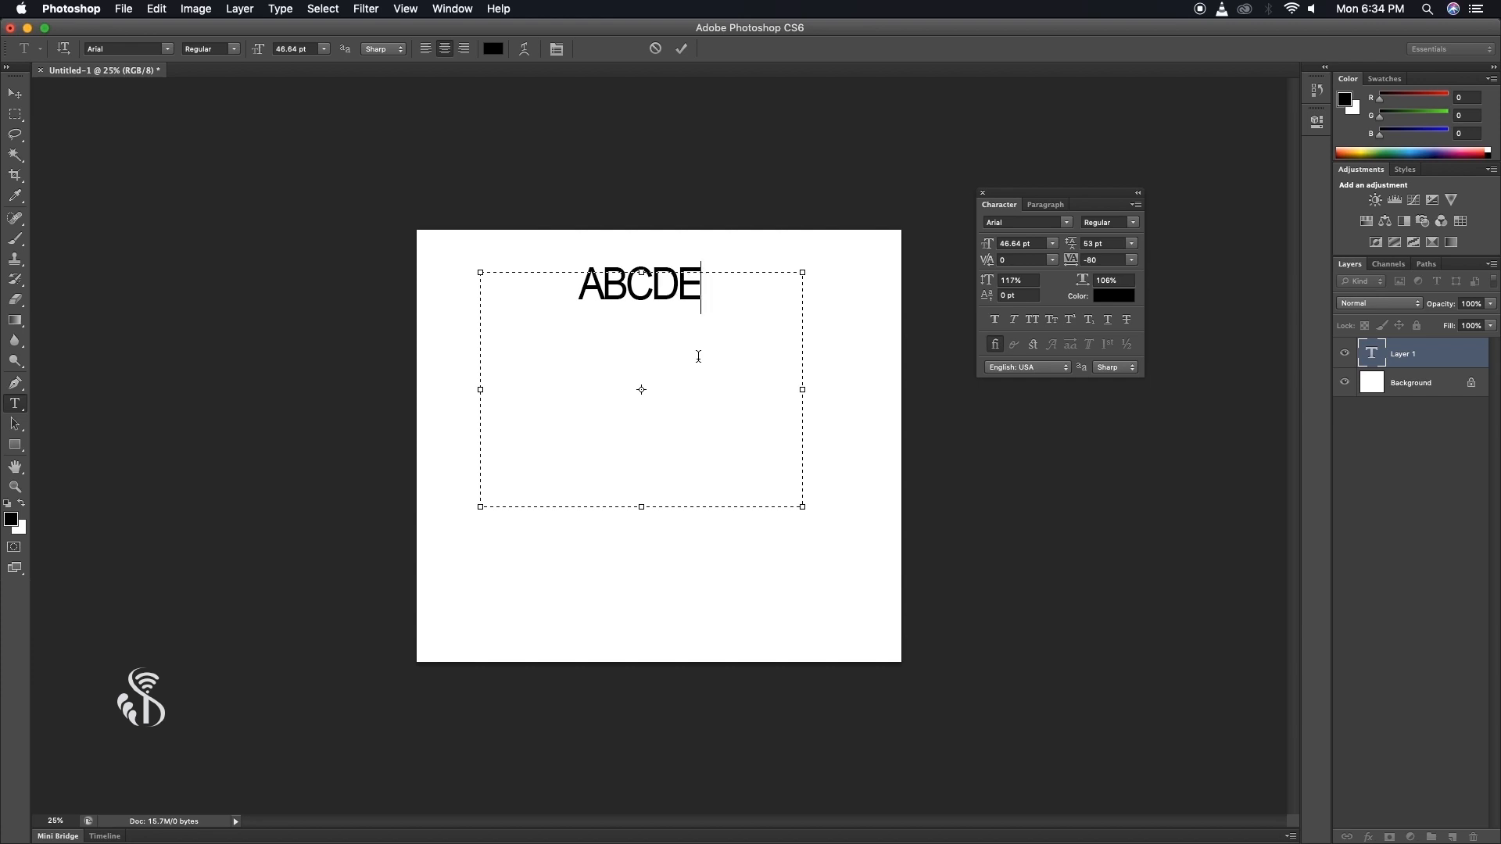
text(FGHI)
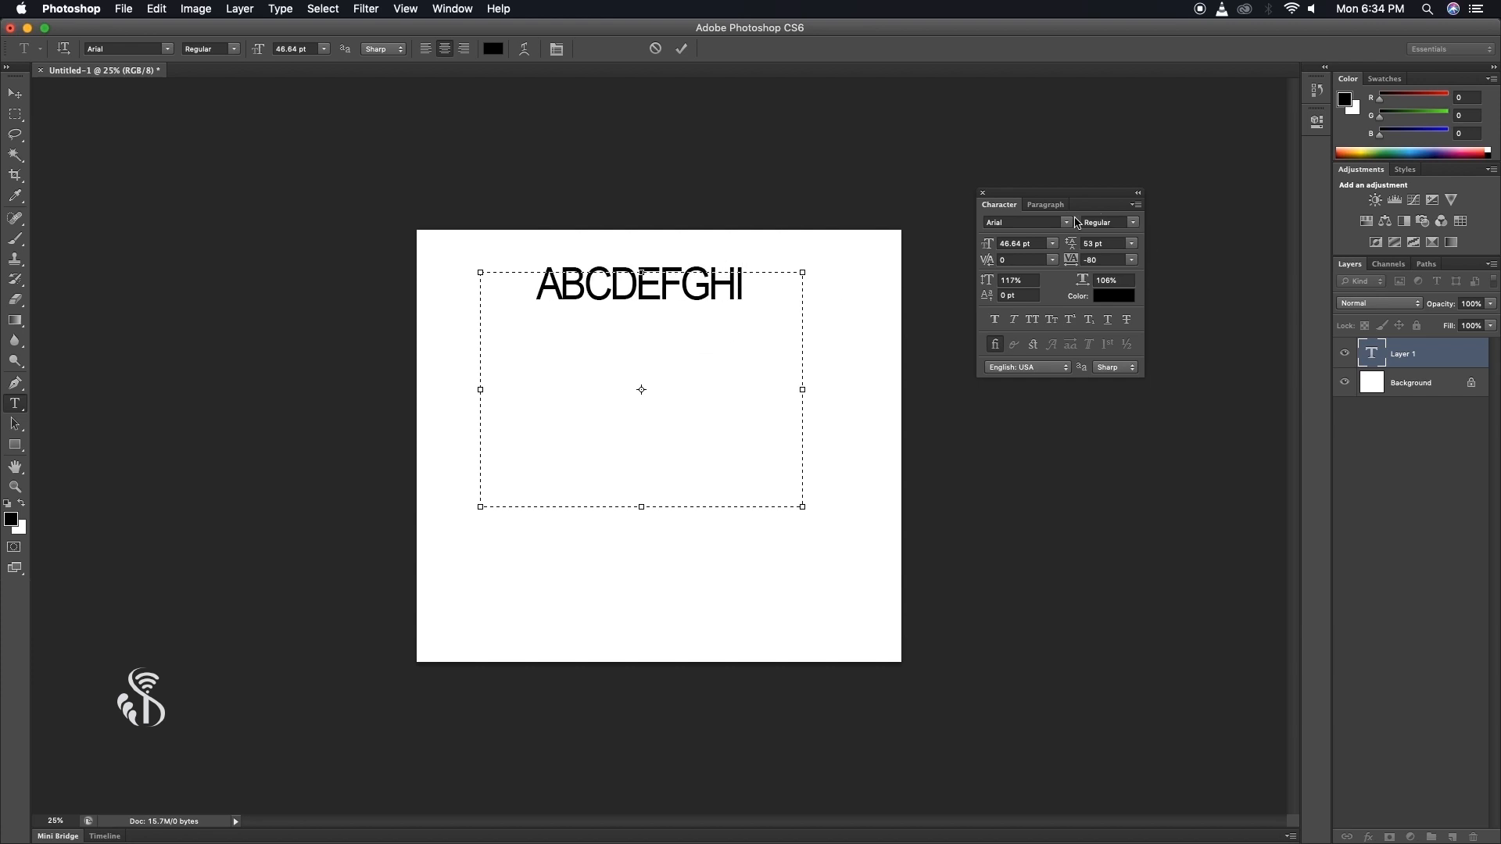
Try the left, centre, right and justified alignments on all the paragraph text, finishing with right alignment
key(super+a)
click(1046, 205)
click(992, 225)
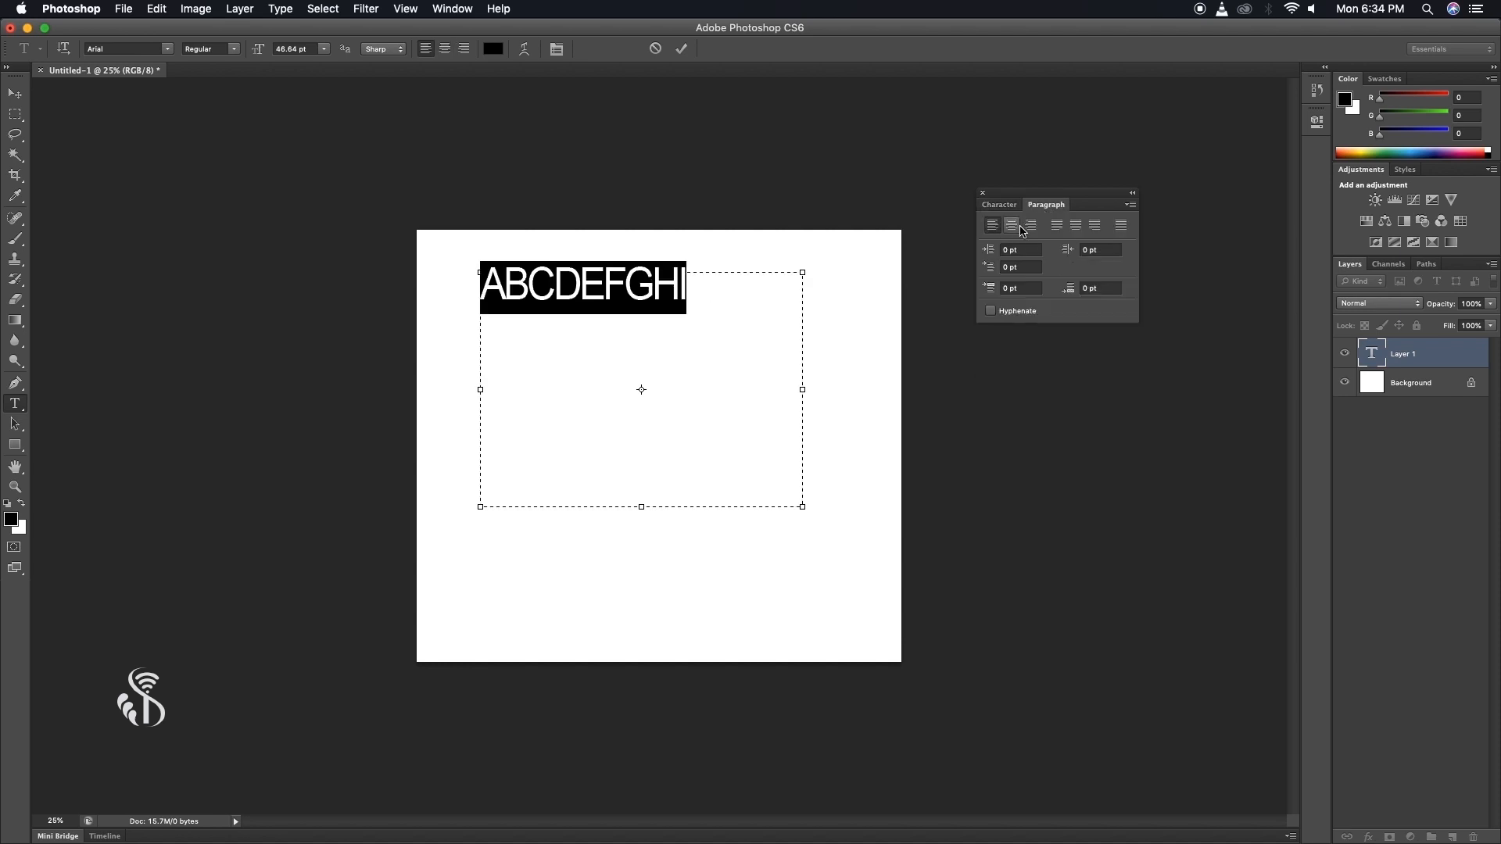
click(1032, 226)
click(1012, 226)
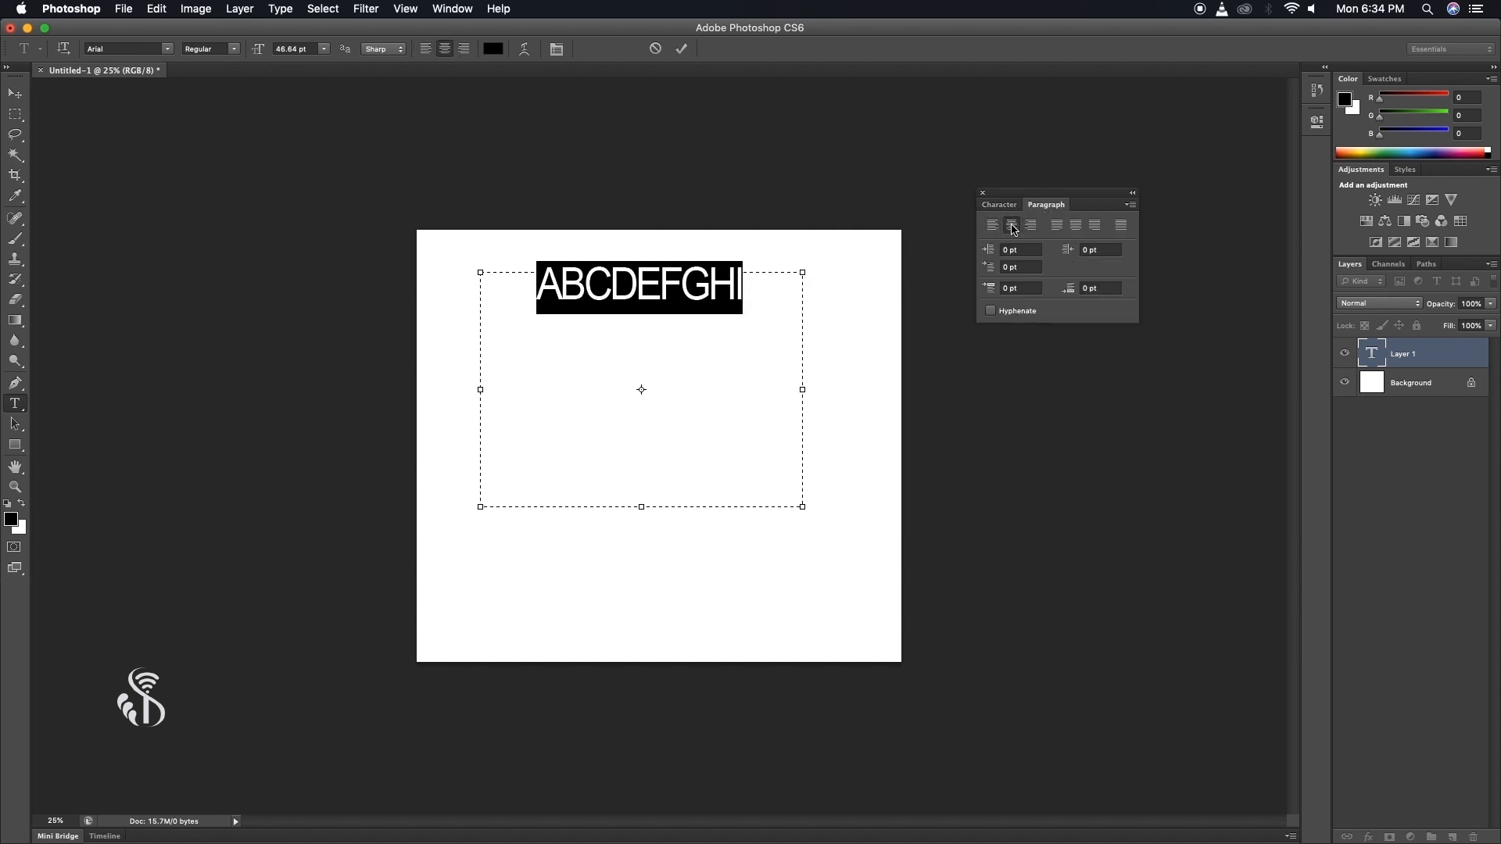
click(1056, 226)
click(1077, 226)
click(1095, 226)
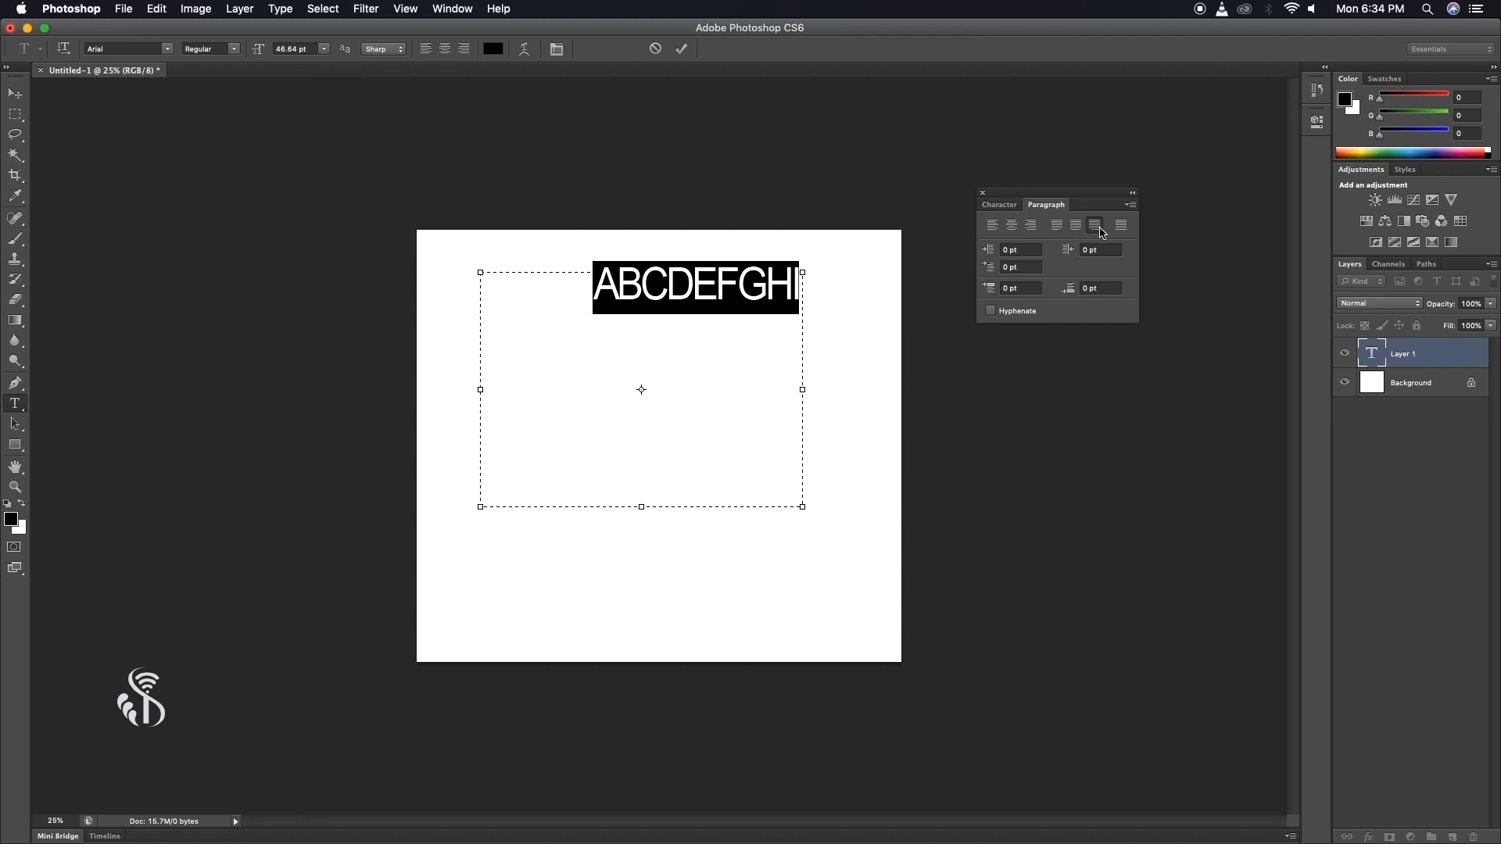
click(993, 226)
click(1030, 226)
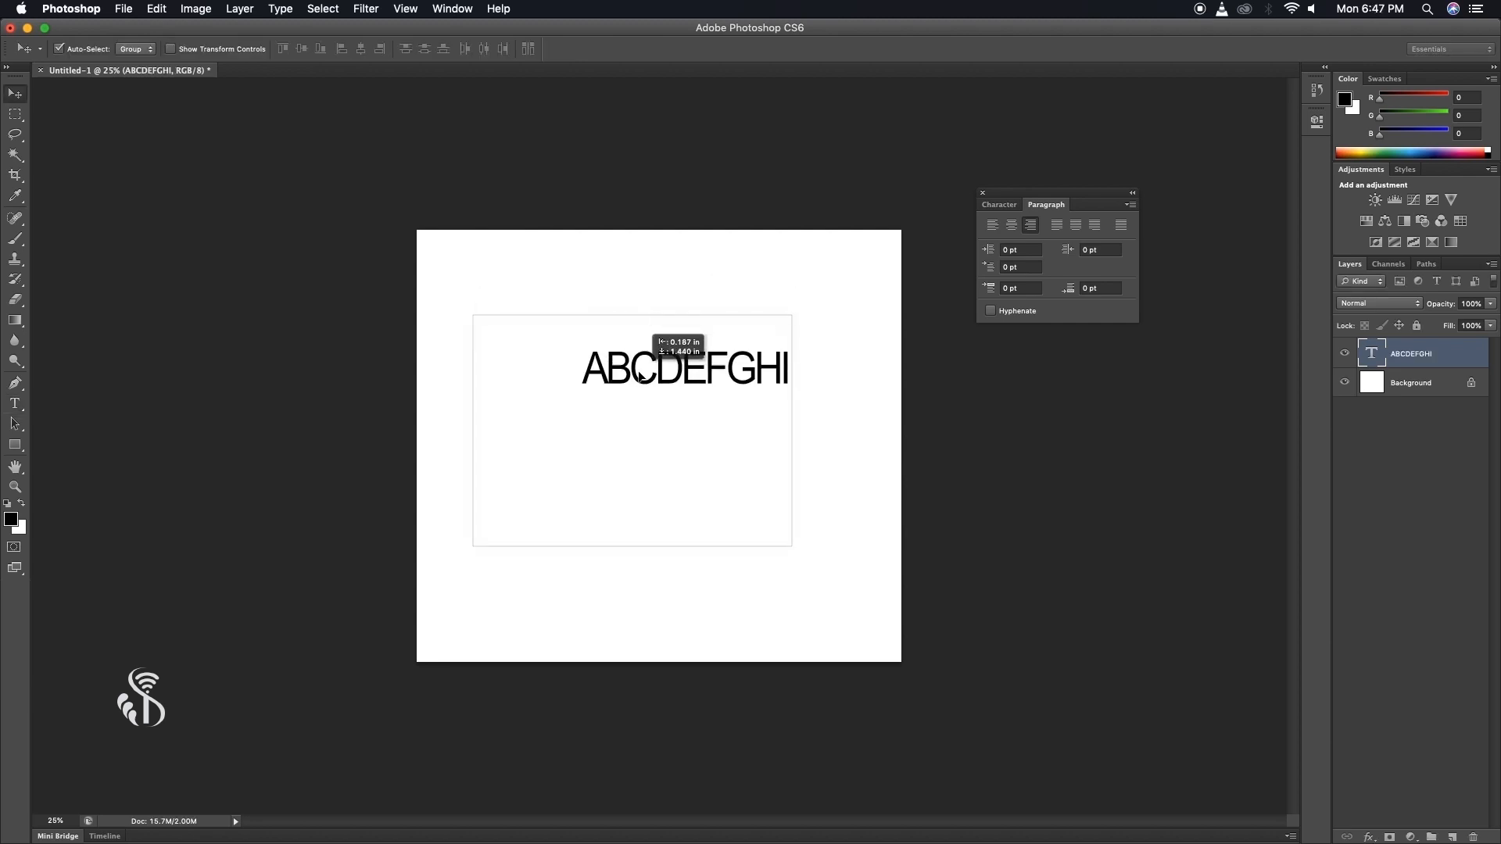
Move the ABCDEFGHI text block down towards the middle of the canvas
drag(640, 374, 962, 337)
Try the Flag warp style on the ABCDEFGHI text in both vertical and horizontal orientation, and cancel it
key(t)
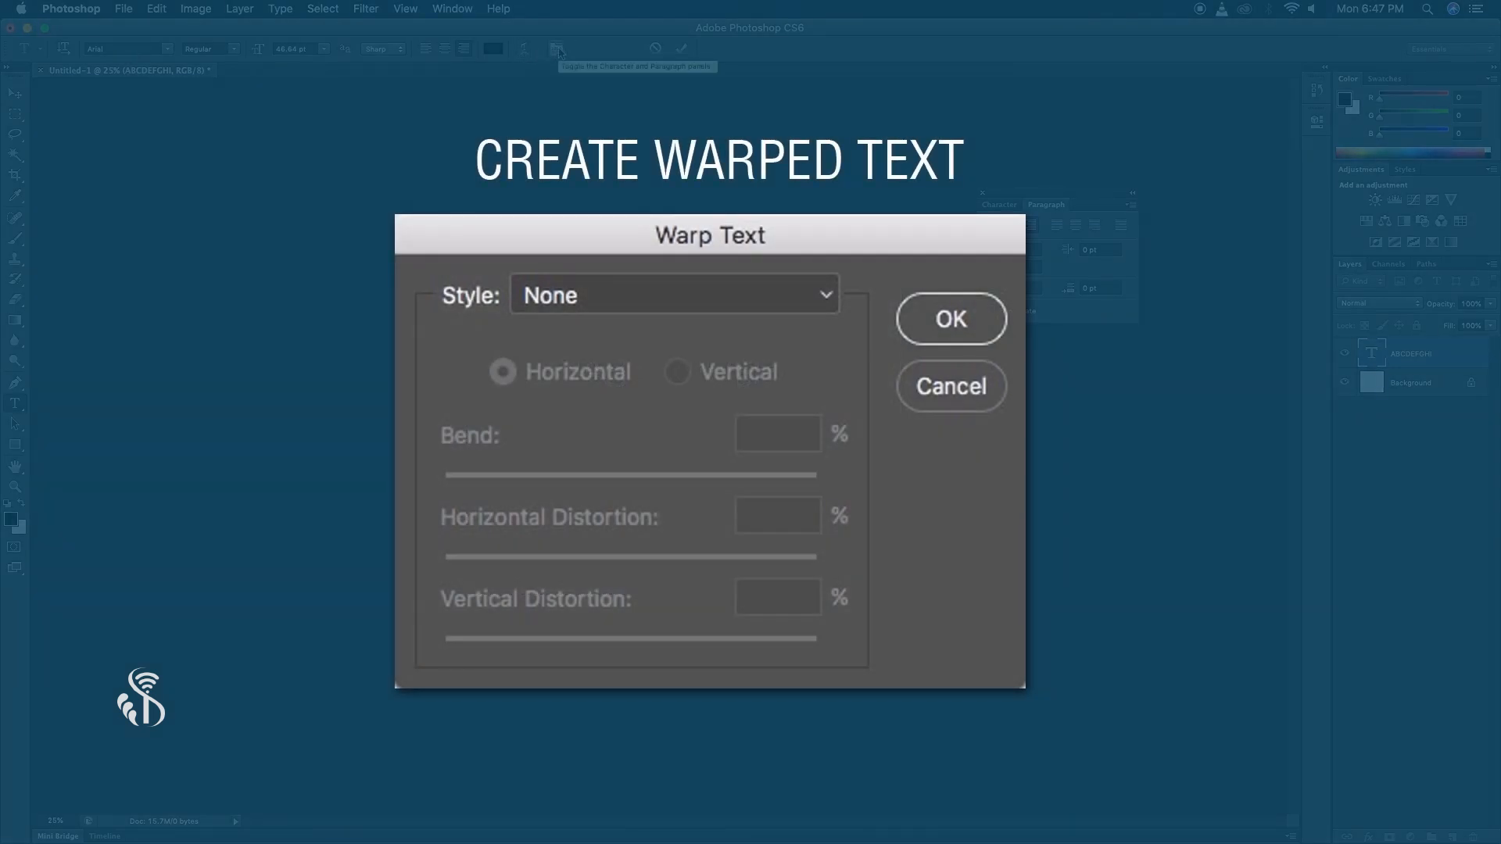
click(528, 52)
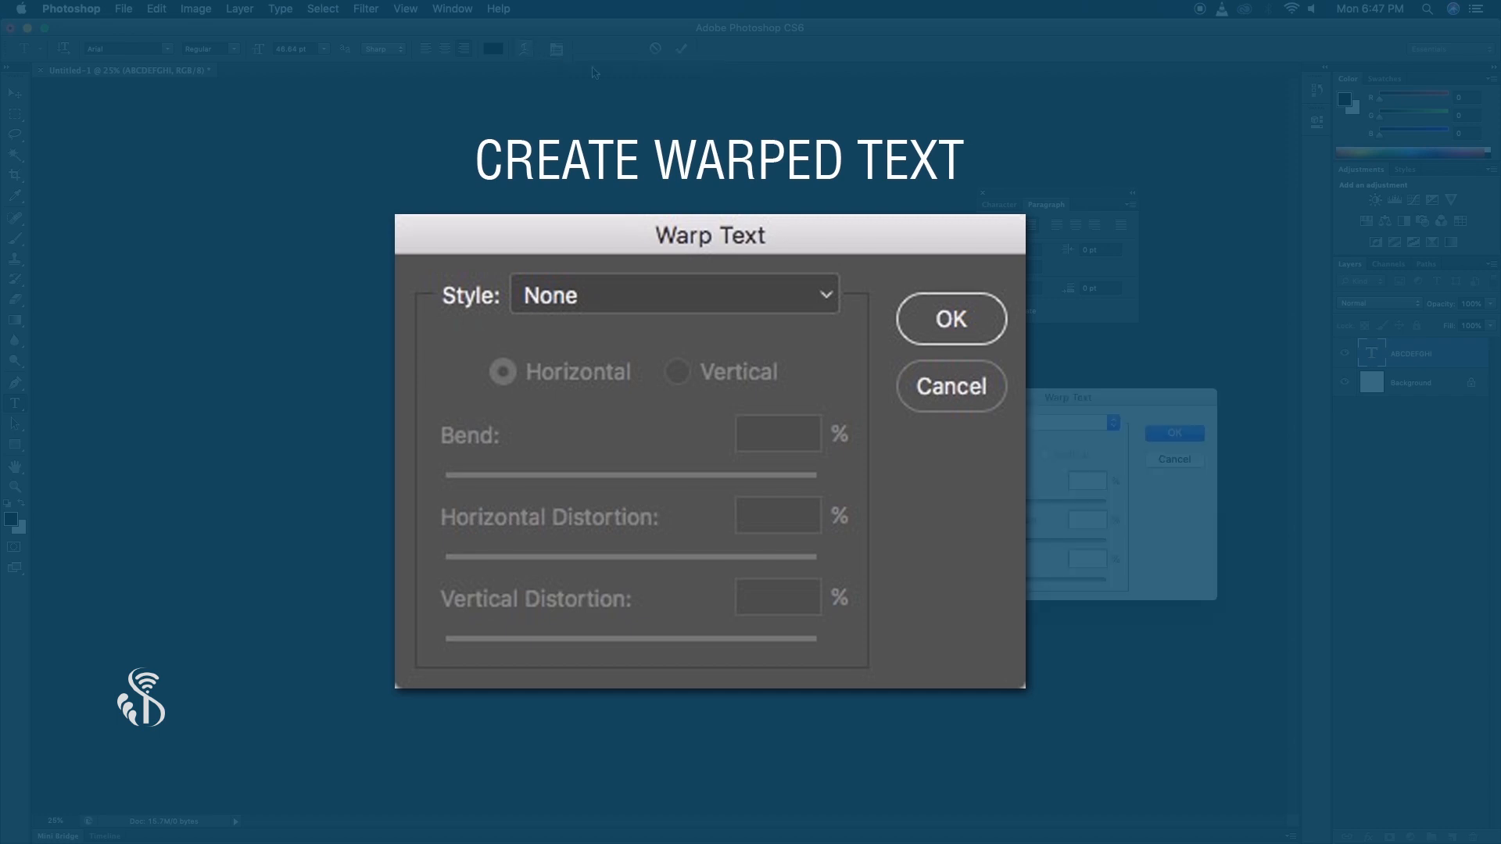
click(1064, 426)
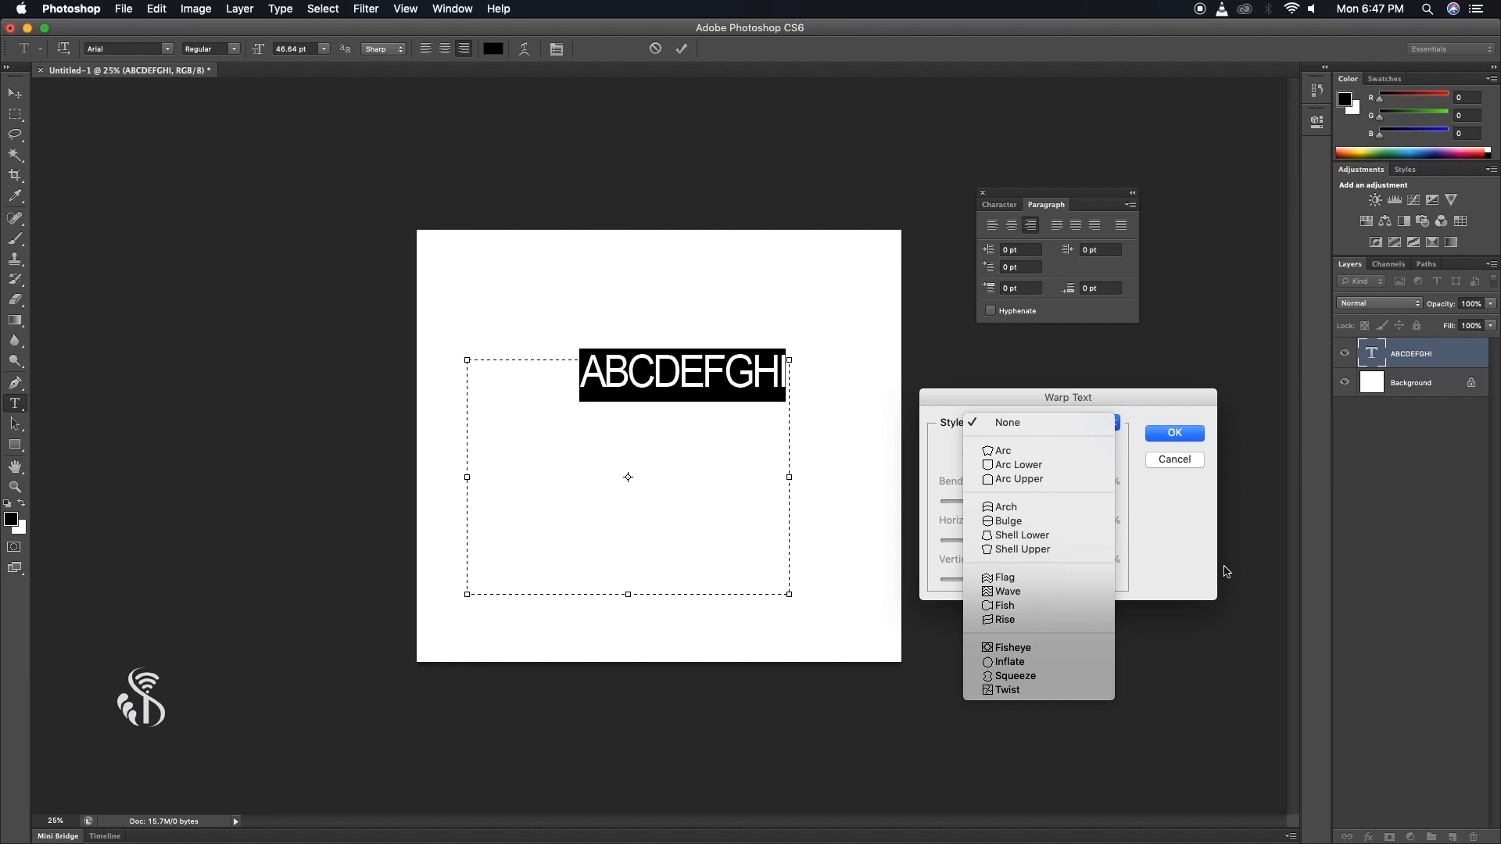
click(1038, 575)
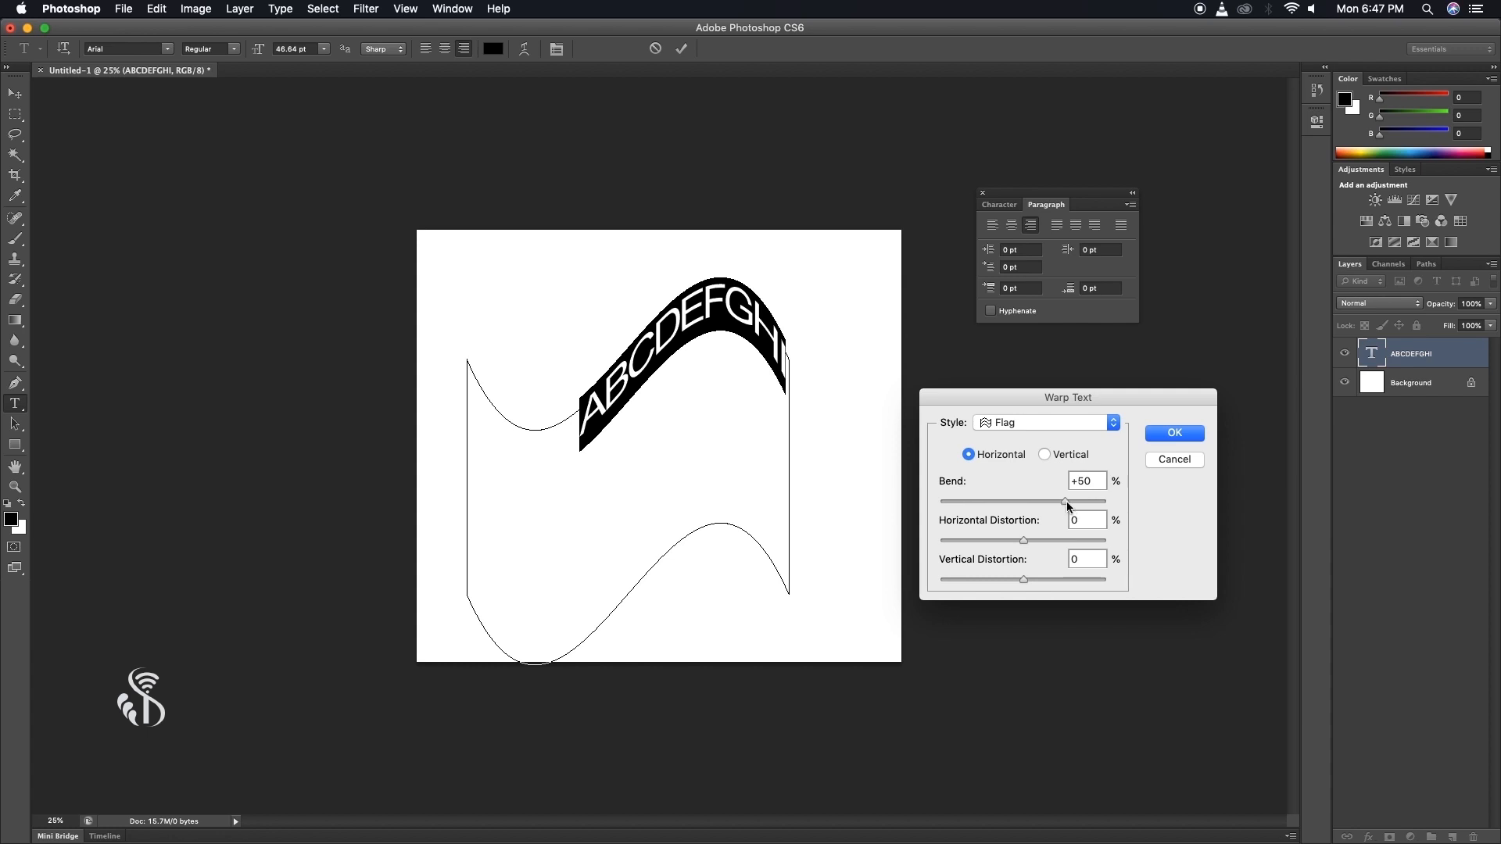
click(1046, 457)
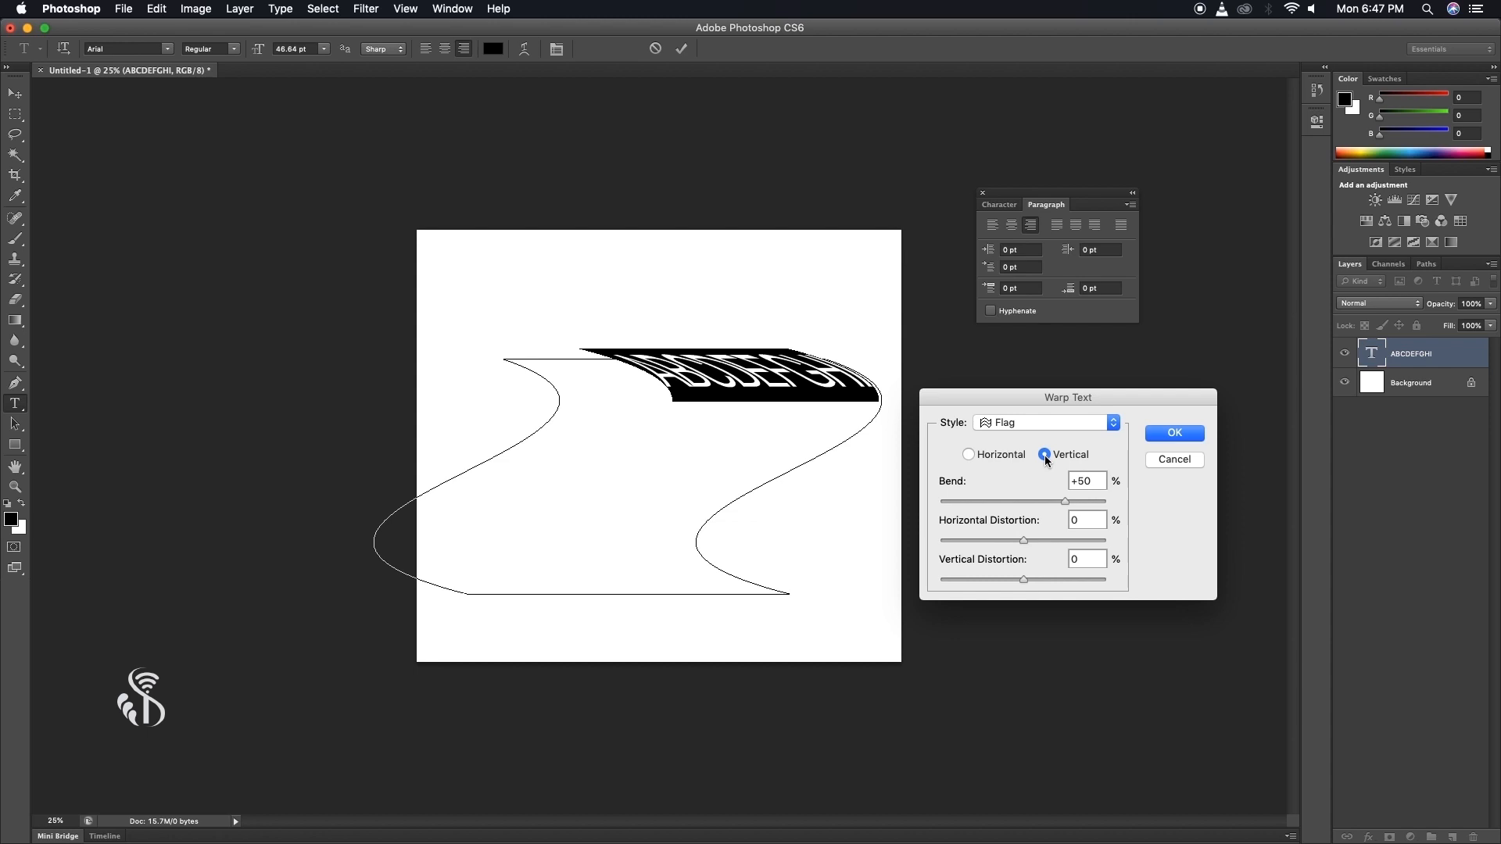
click(970, 455)
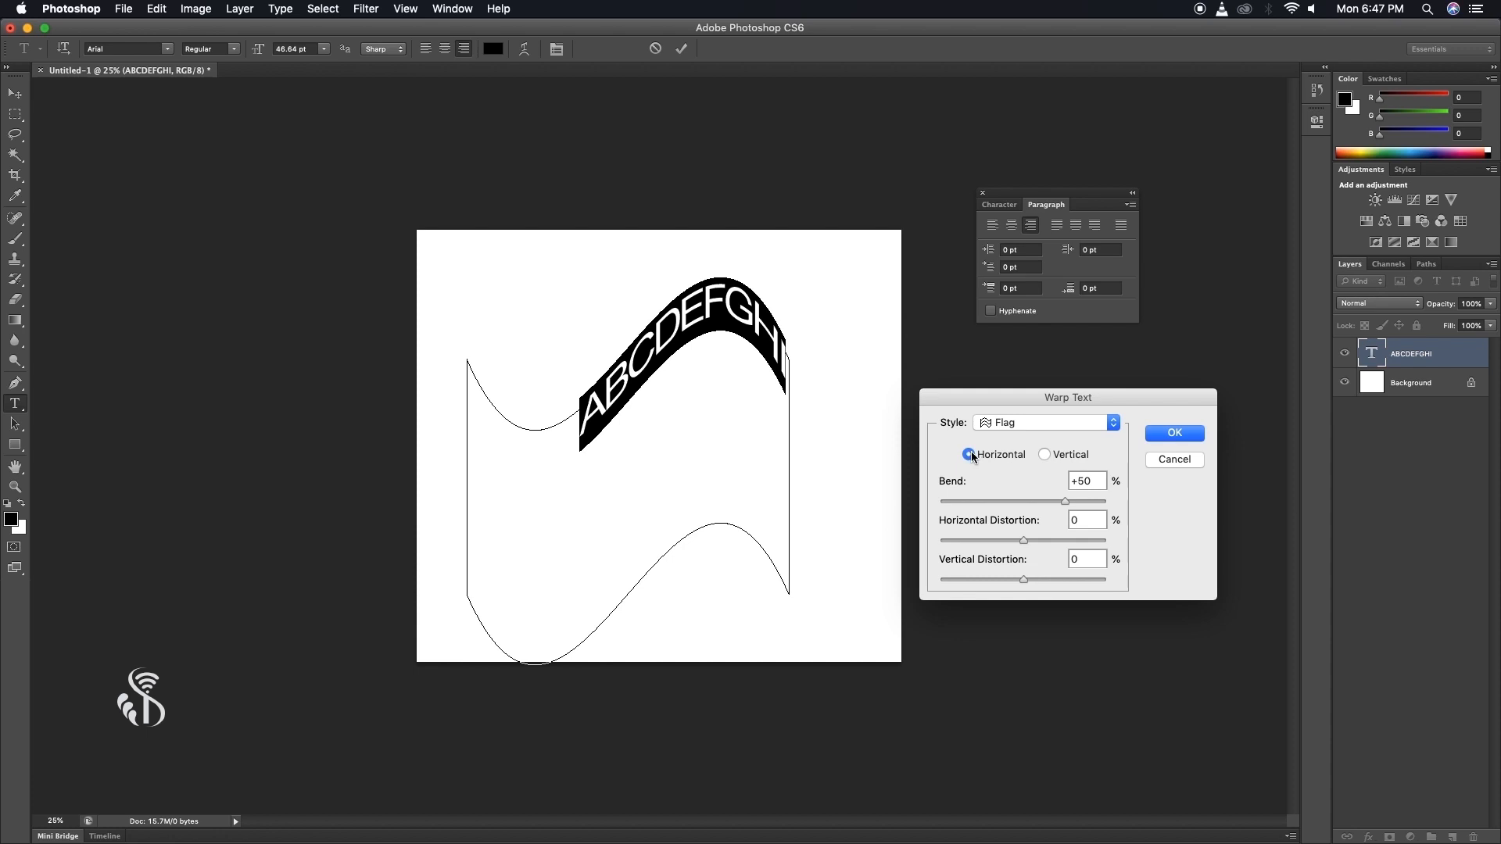
click(1188, 462)
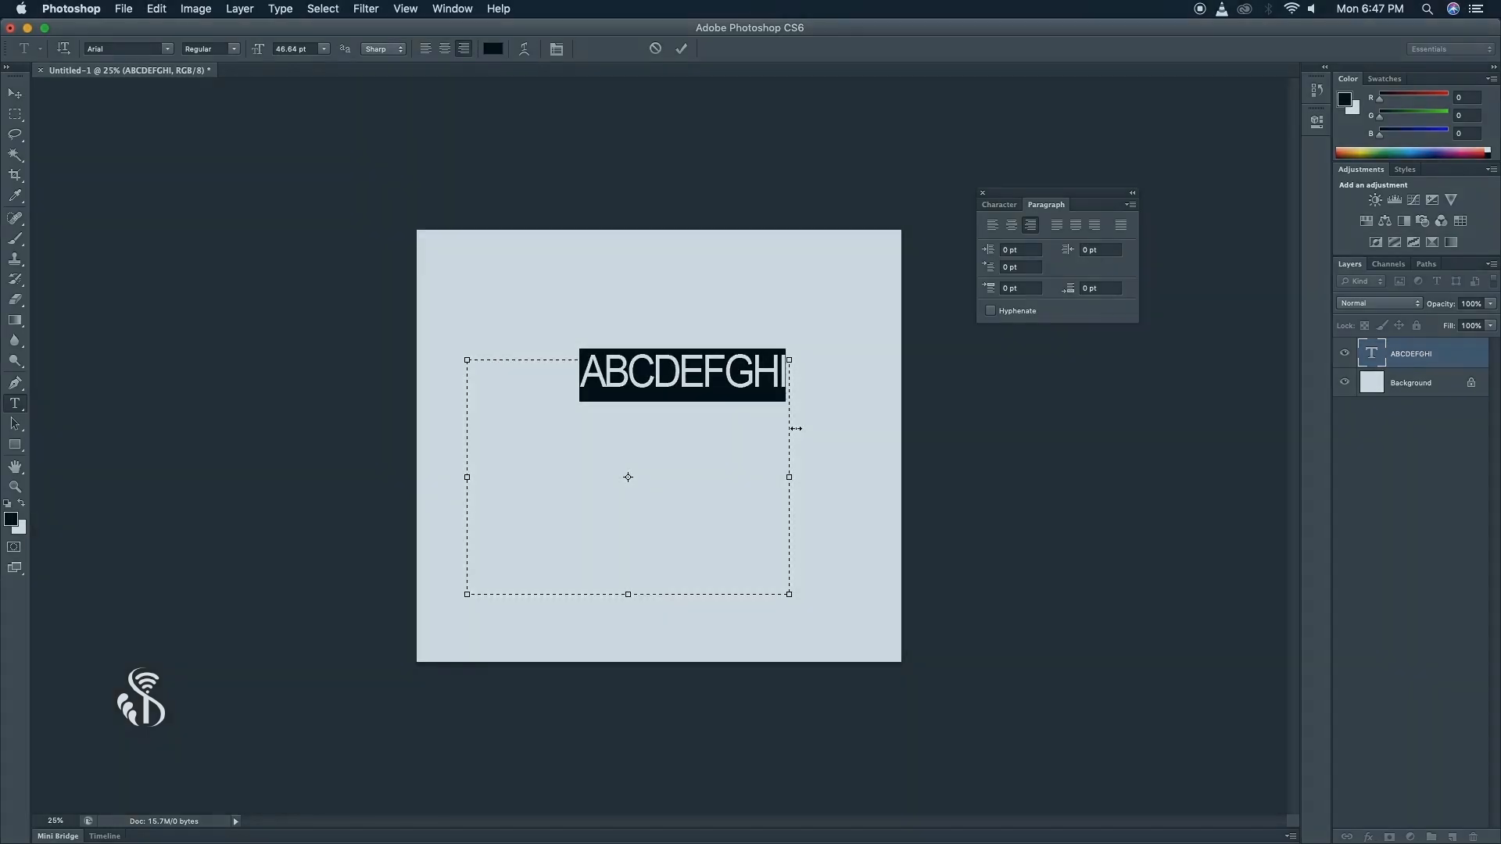
click(16, 95)
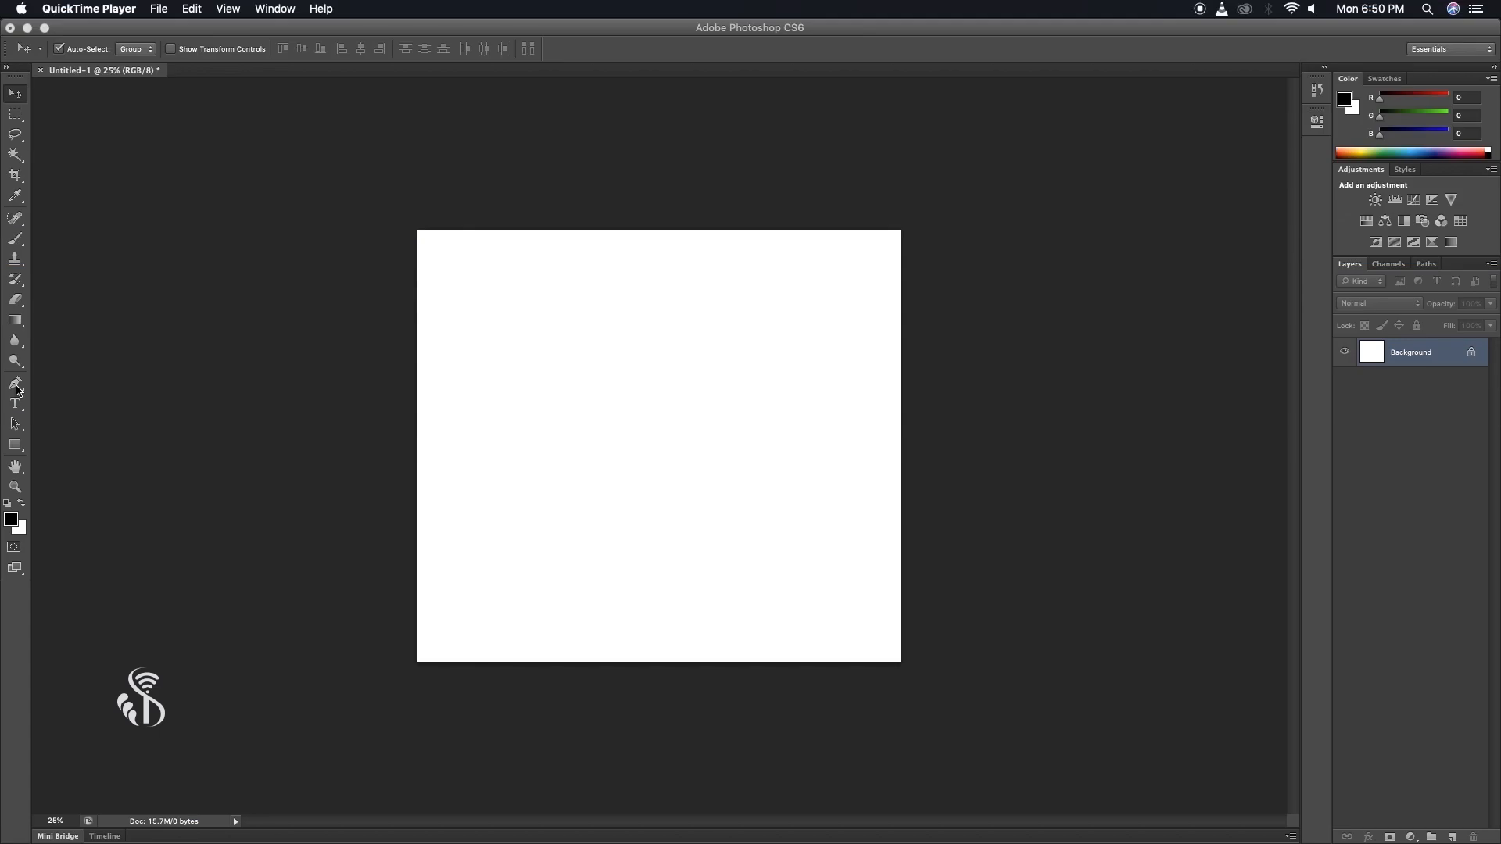
Activate the Pen tool, try its Shape mode and set it back to Path mode
click(16, 389)
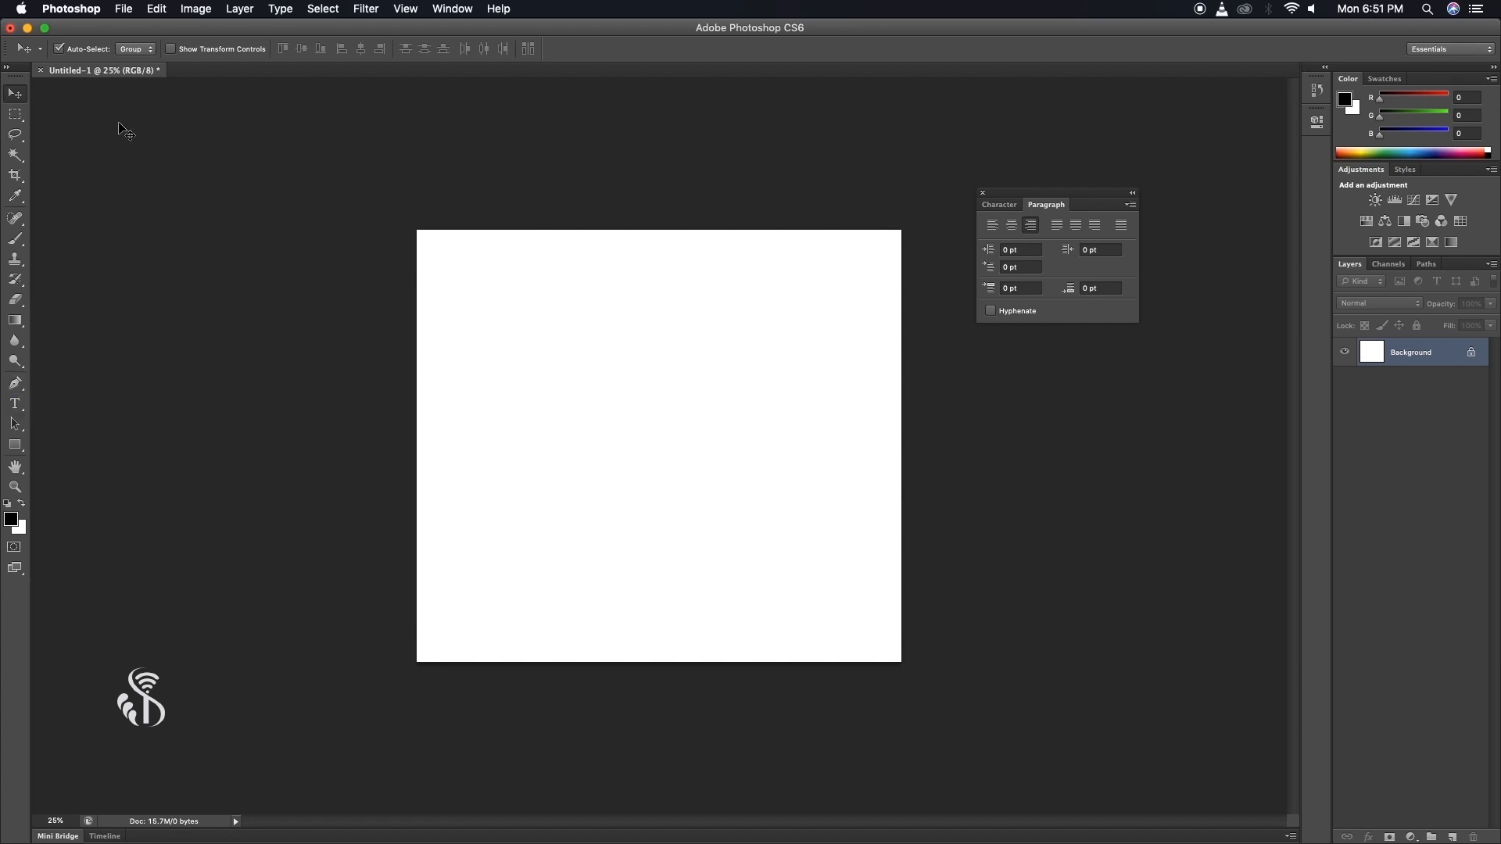
click(19, 388)
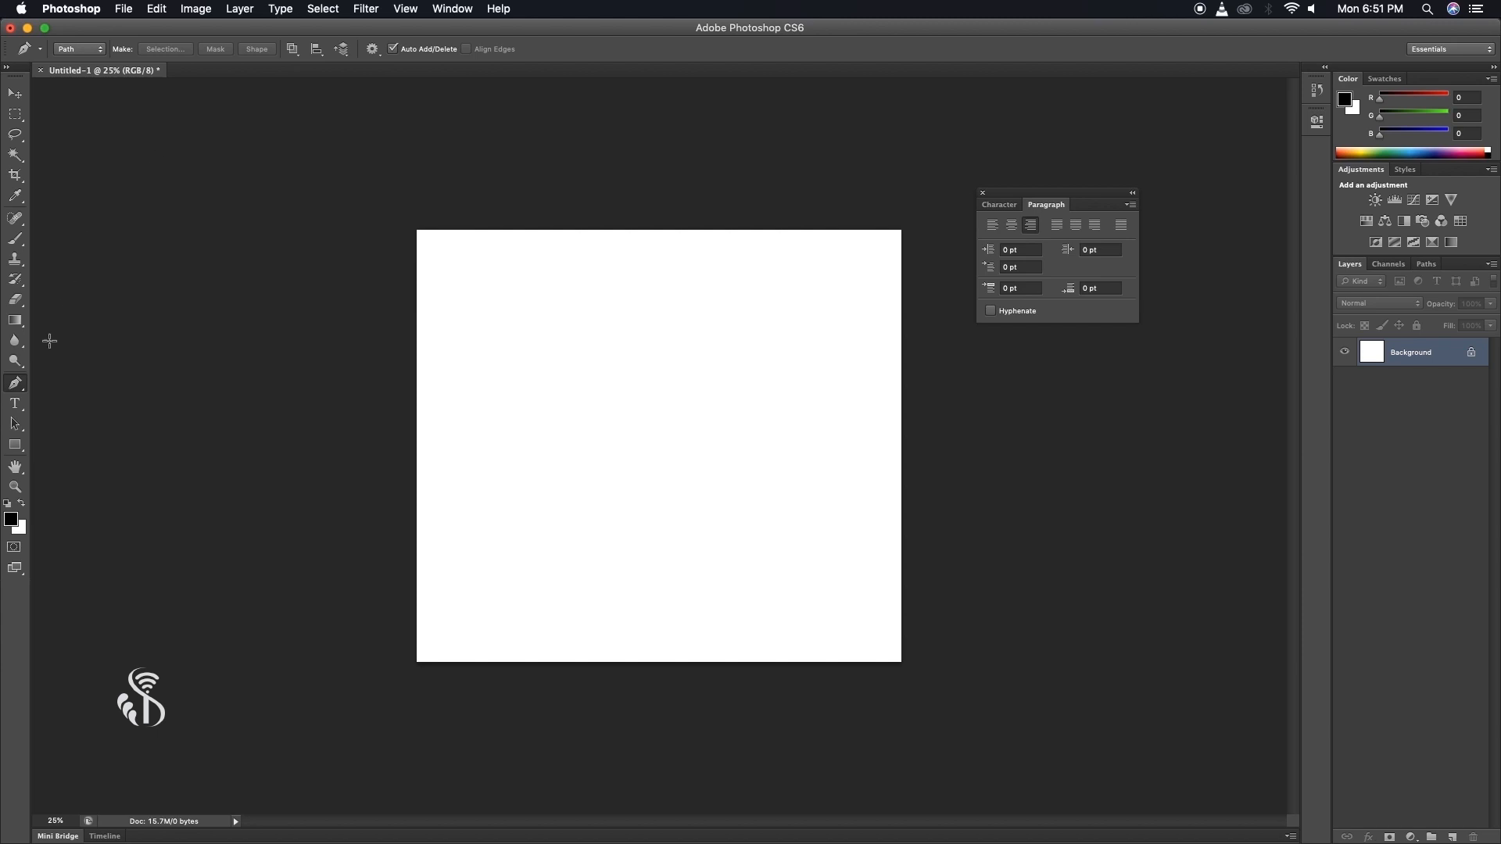
click(100, 50)
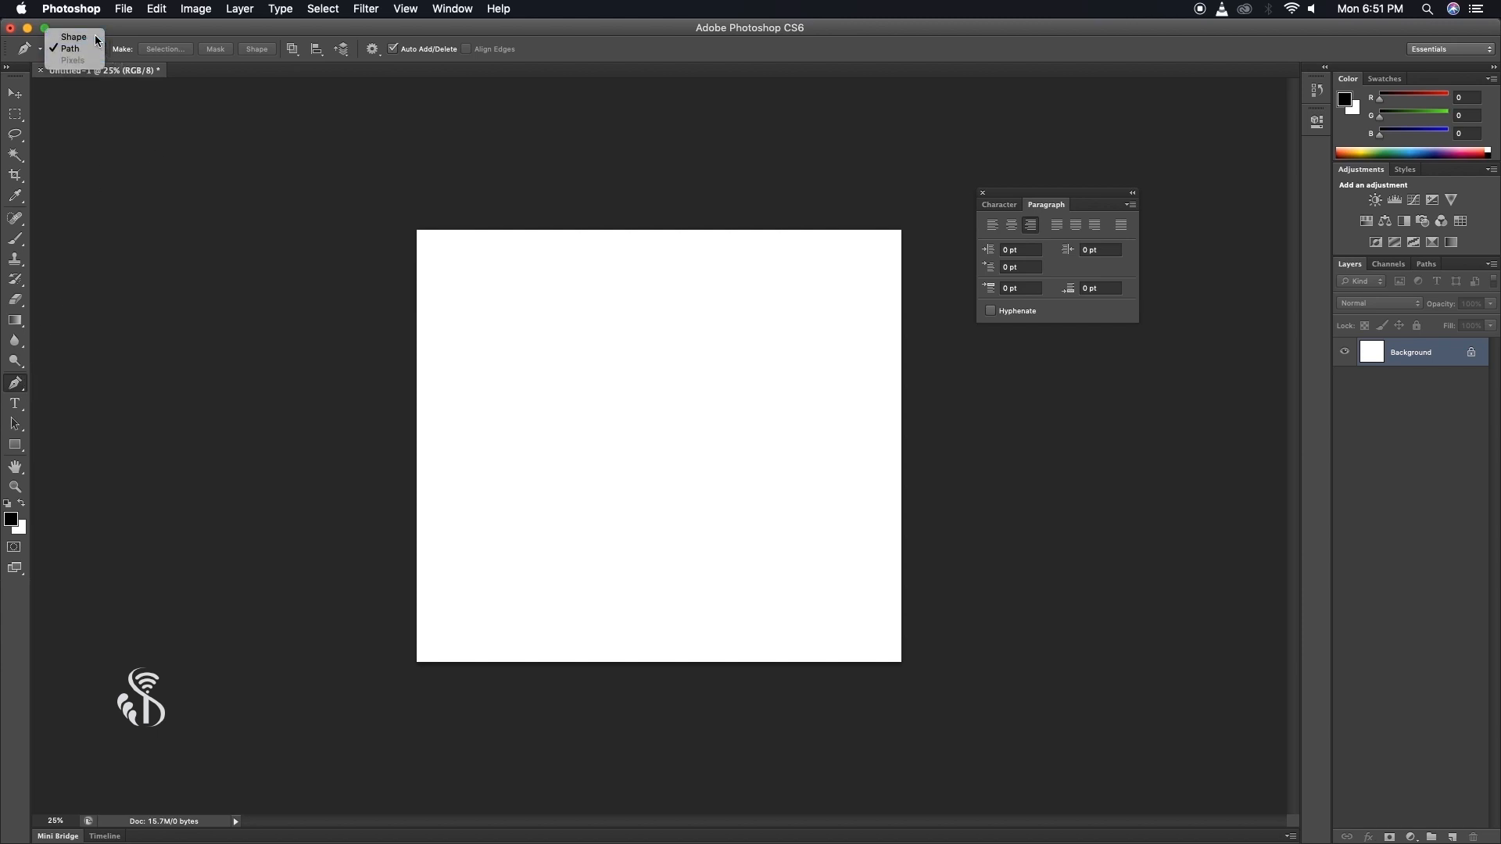
click(96, 36)
click(97, 54)
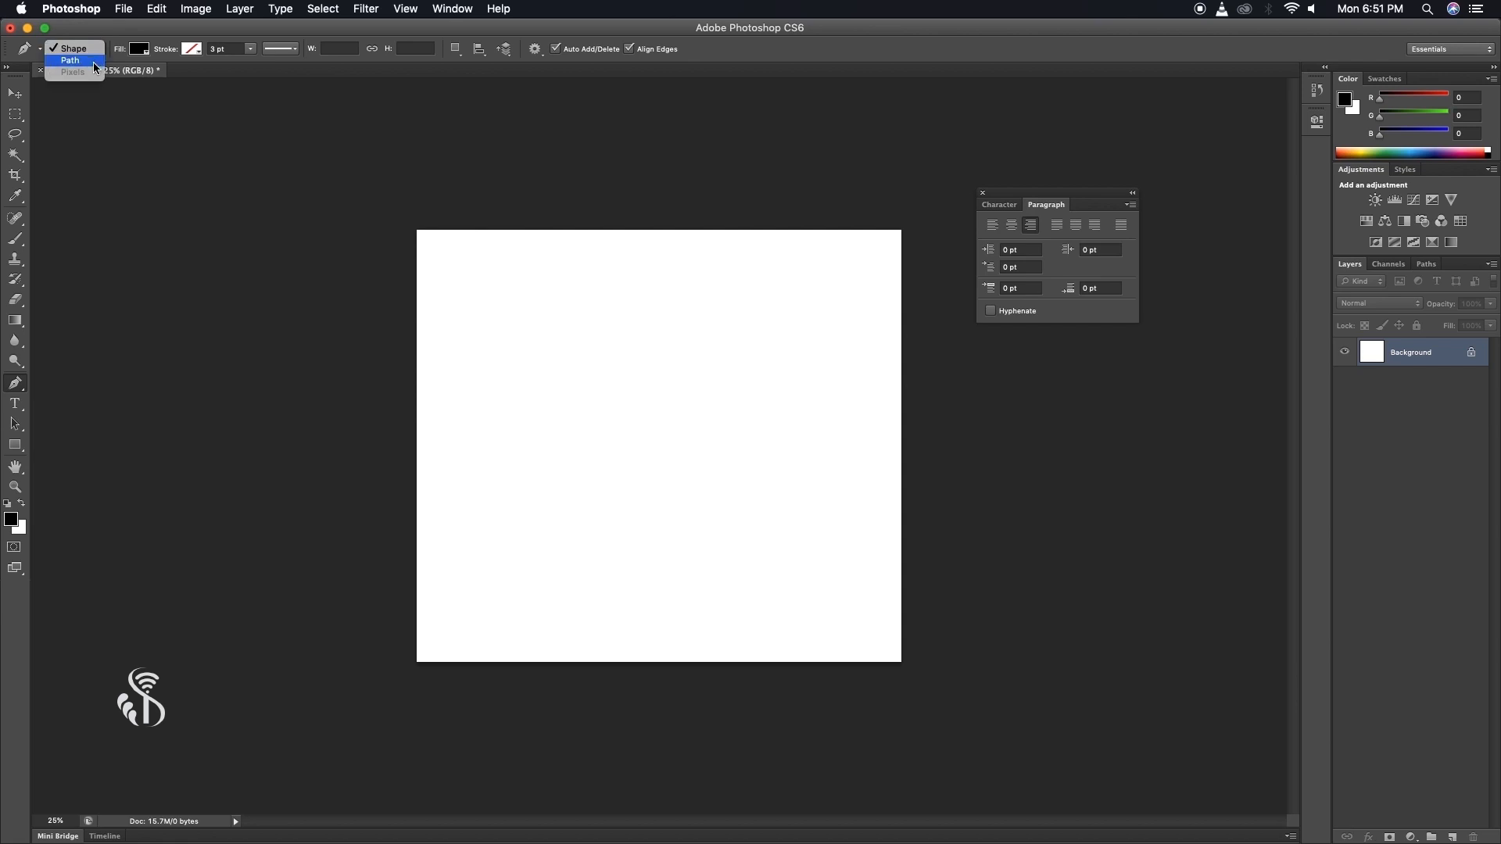
click(93, 61)
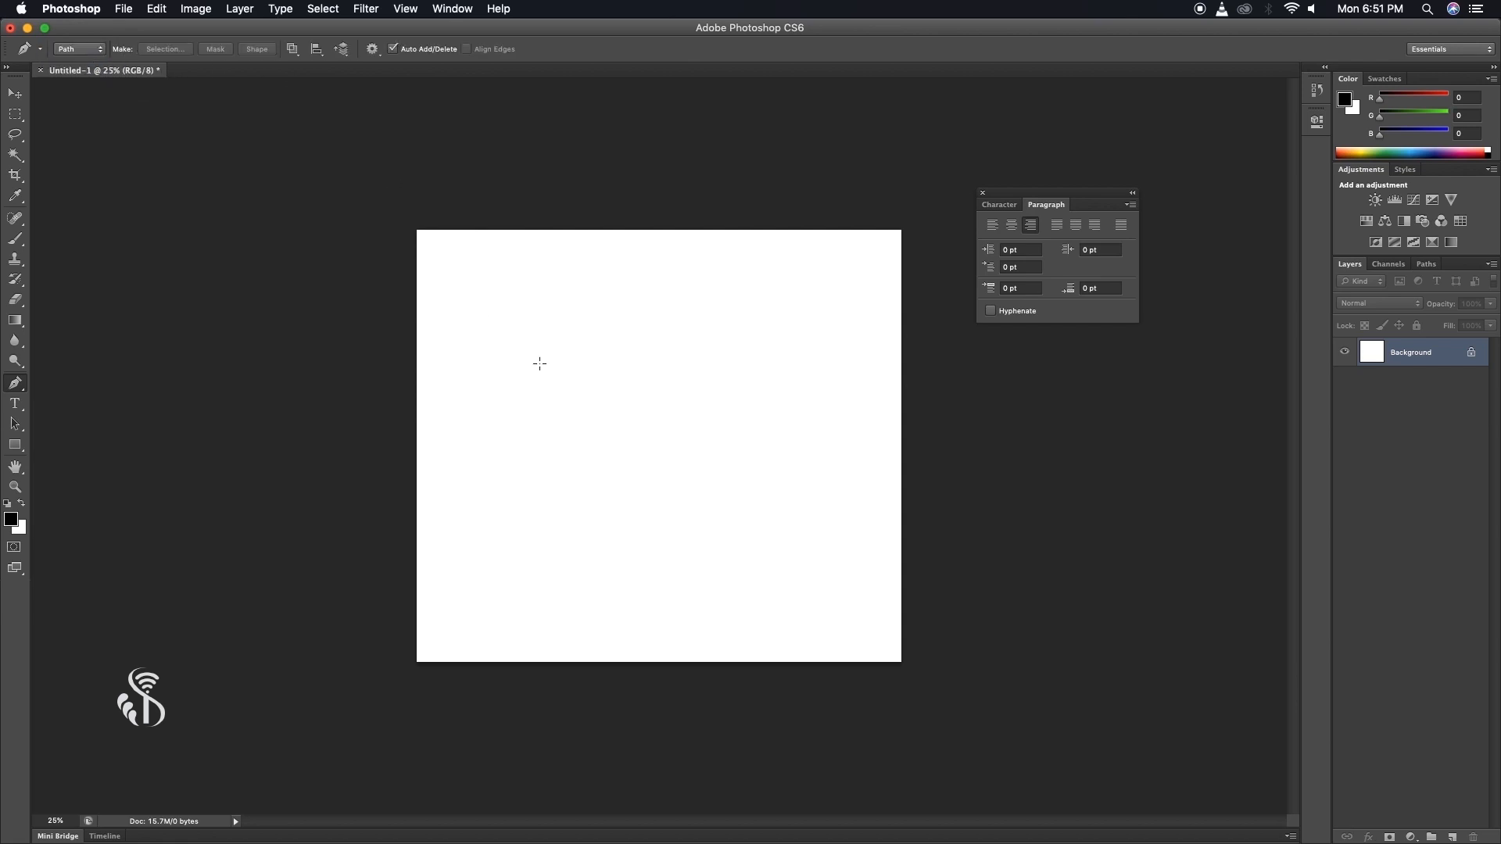
Add a new layer and draw a closed path with a wavy upper edge across the canvas's lower half
key(super+alt+shift+n)
click(463, 459)
click(486, 440)
drag(539, 424, 556, 424)
drag(631, 444, 650, 453)
drag(744, 455, 756, 447)
drag(777, 431, 796, 419)
click(835, 416)
drag(842, 512, 808, 572)
drag(671, 582, 644, 583)
drag(543, 574, 525, 575)
drag(496, 561, 491, 548)
drag(467, 480, 469, 474)
click(464, 463)
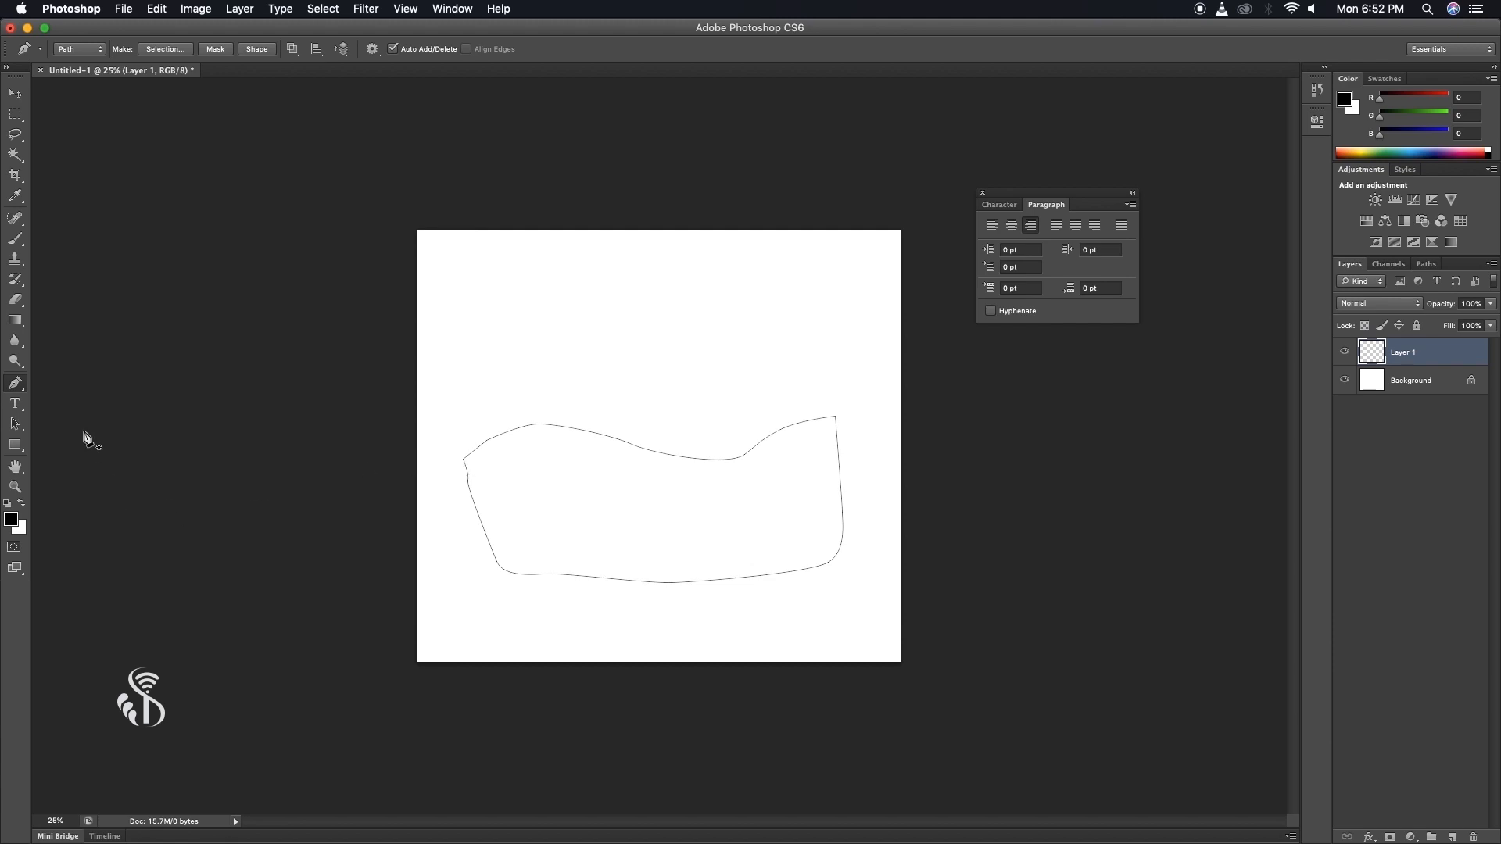
Enter lowercase alphabet letters starting with "abcdefg" along the closed path's outline, beginning near its upper-left corner, and return to the Pen tool
click(15, 404)
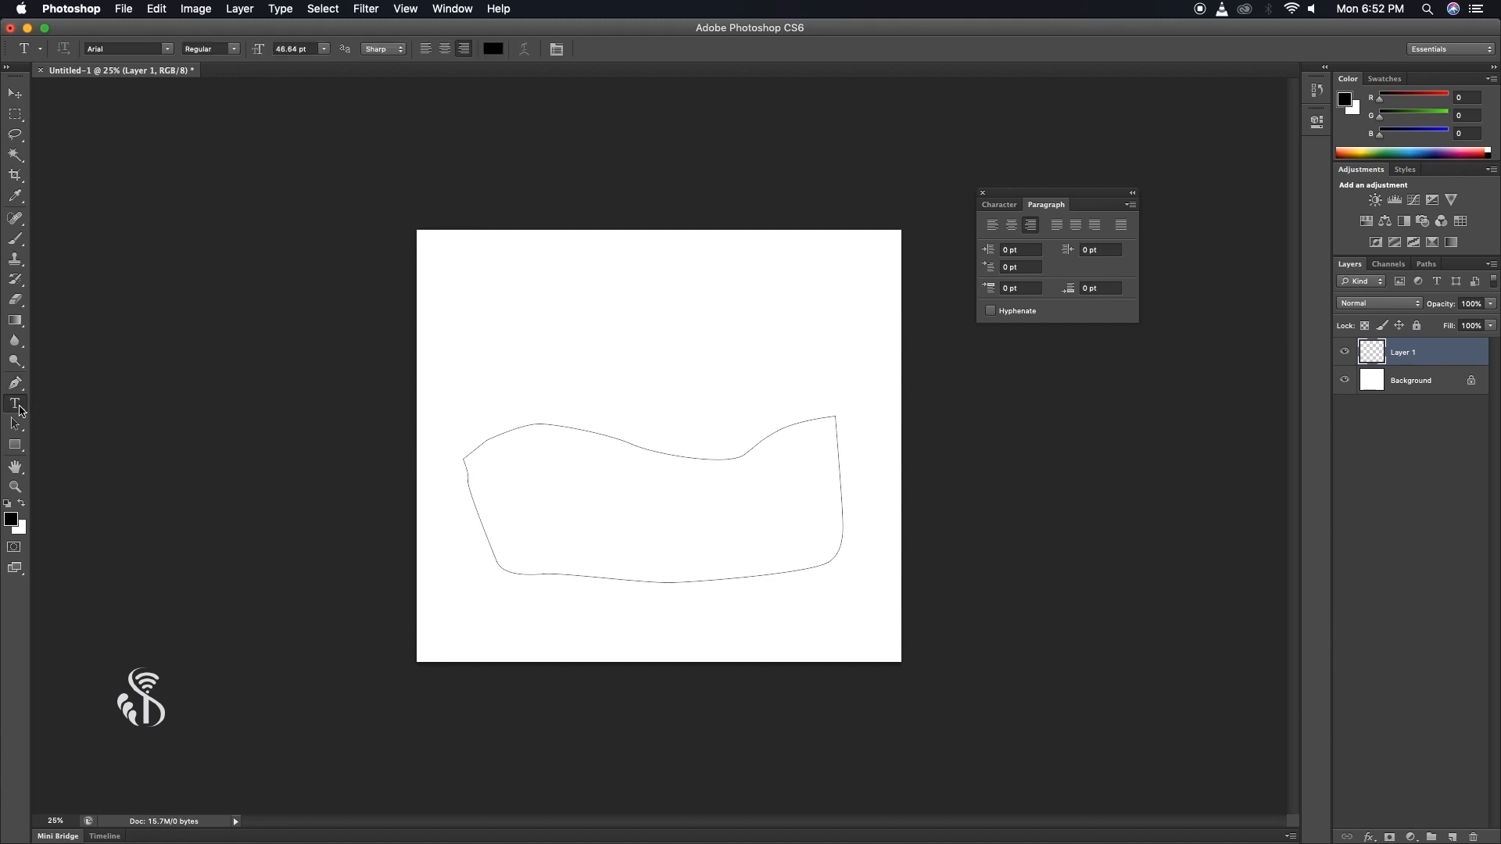
click(479, 446)
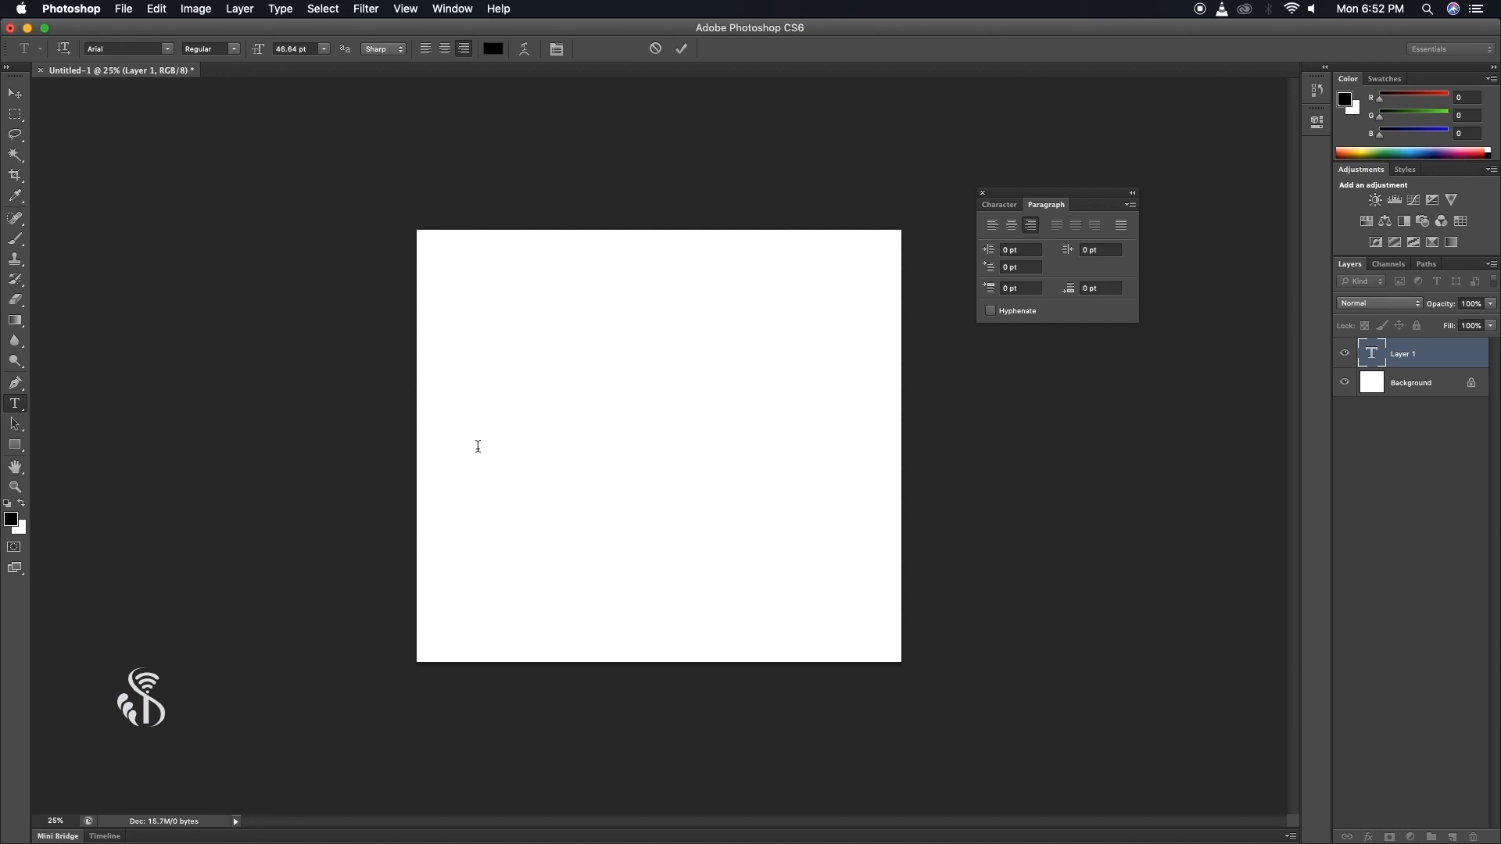
text(abcdefg hi)
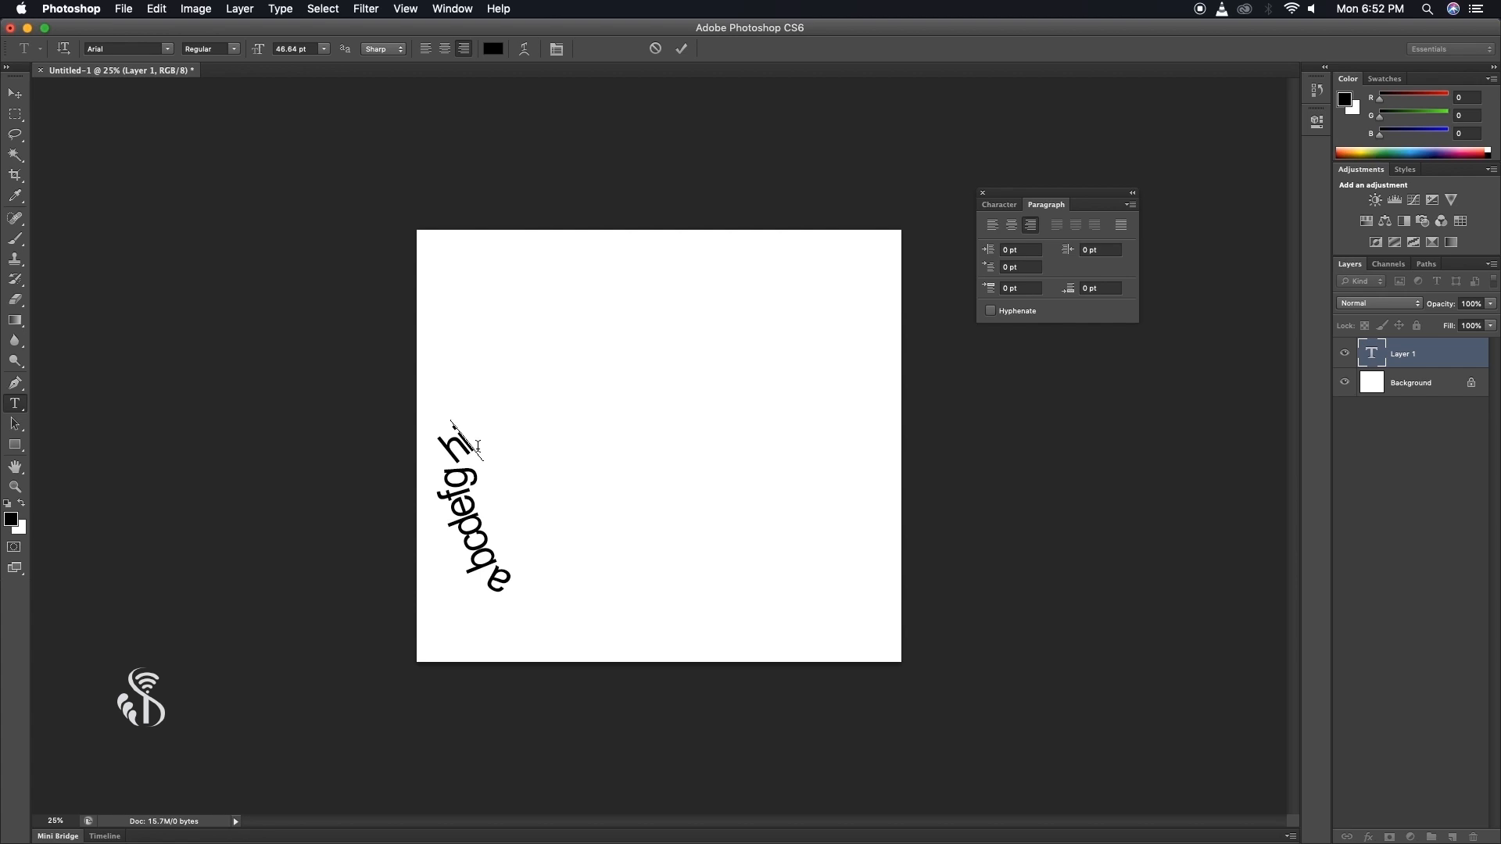
text(jkl)
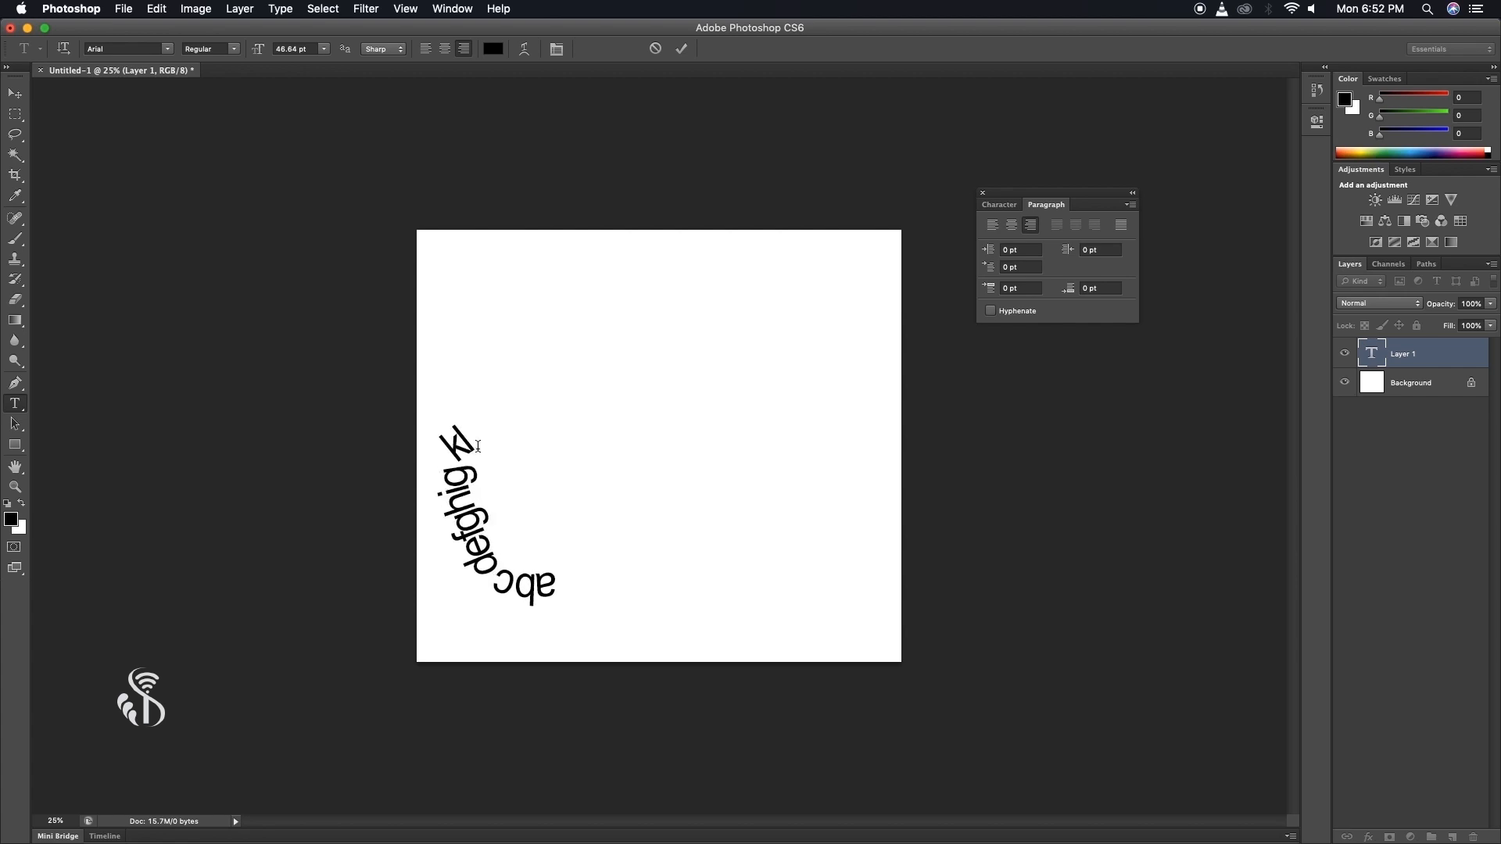
click(21, 392)
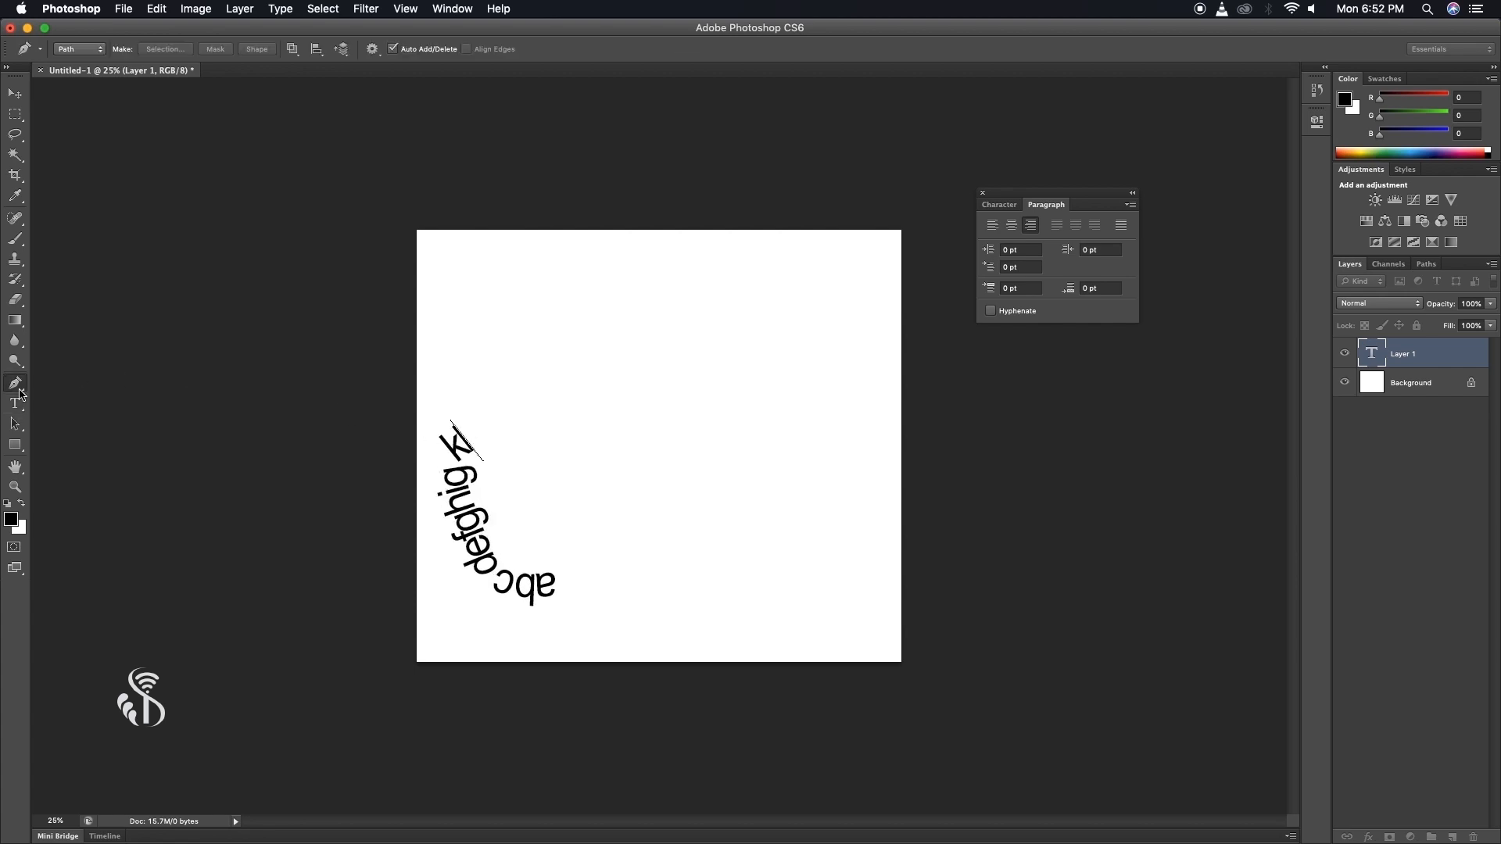
Reshape the left end of the text's closed path by moving its upper-left and lower-left anchor points with the Pen tool
click(664, 459)
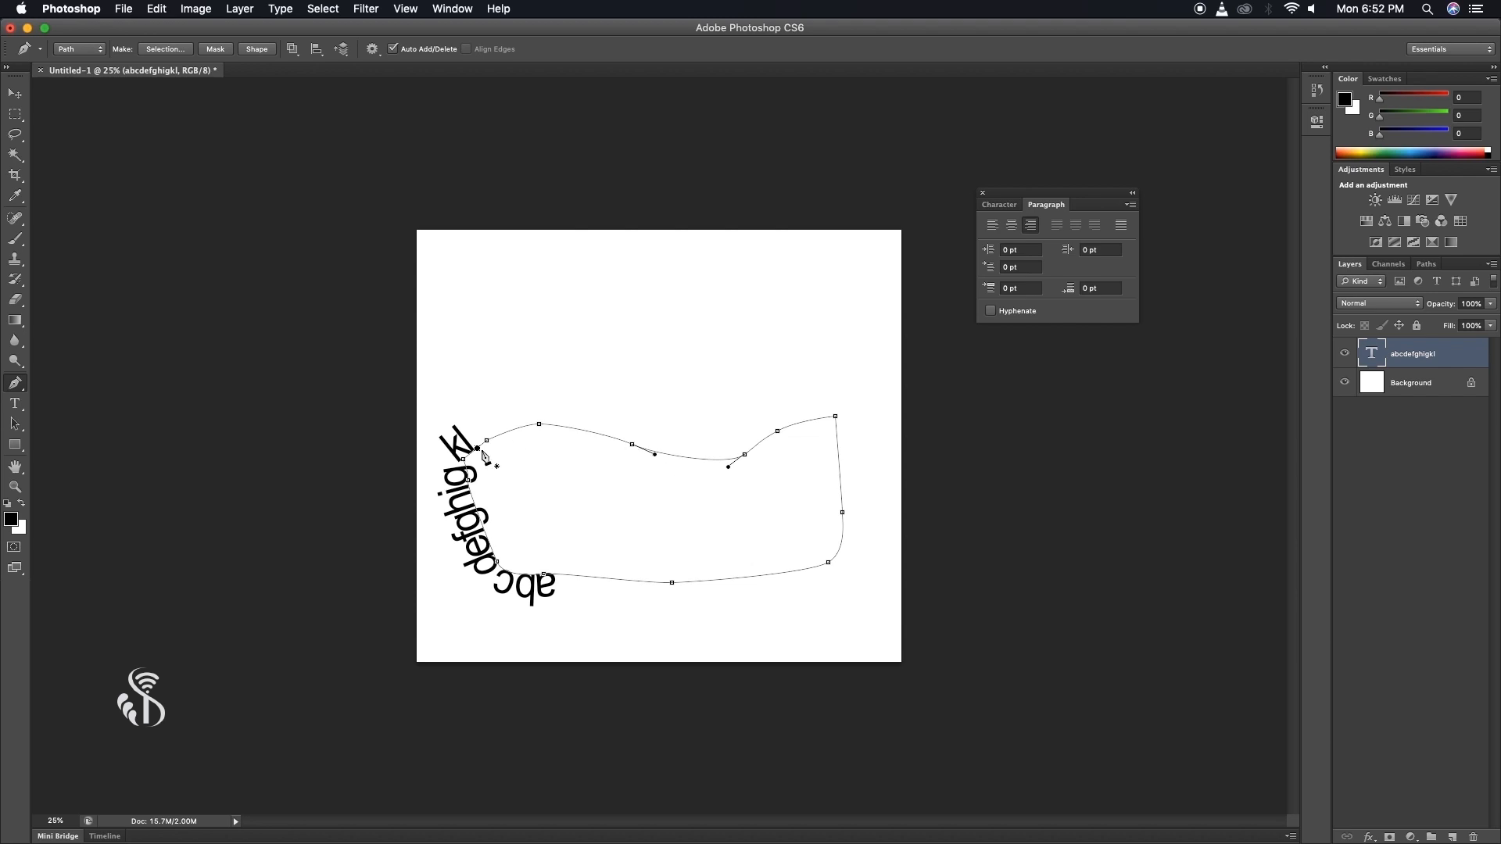
drag(487, 441, 516, 407)
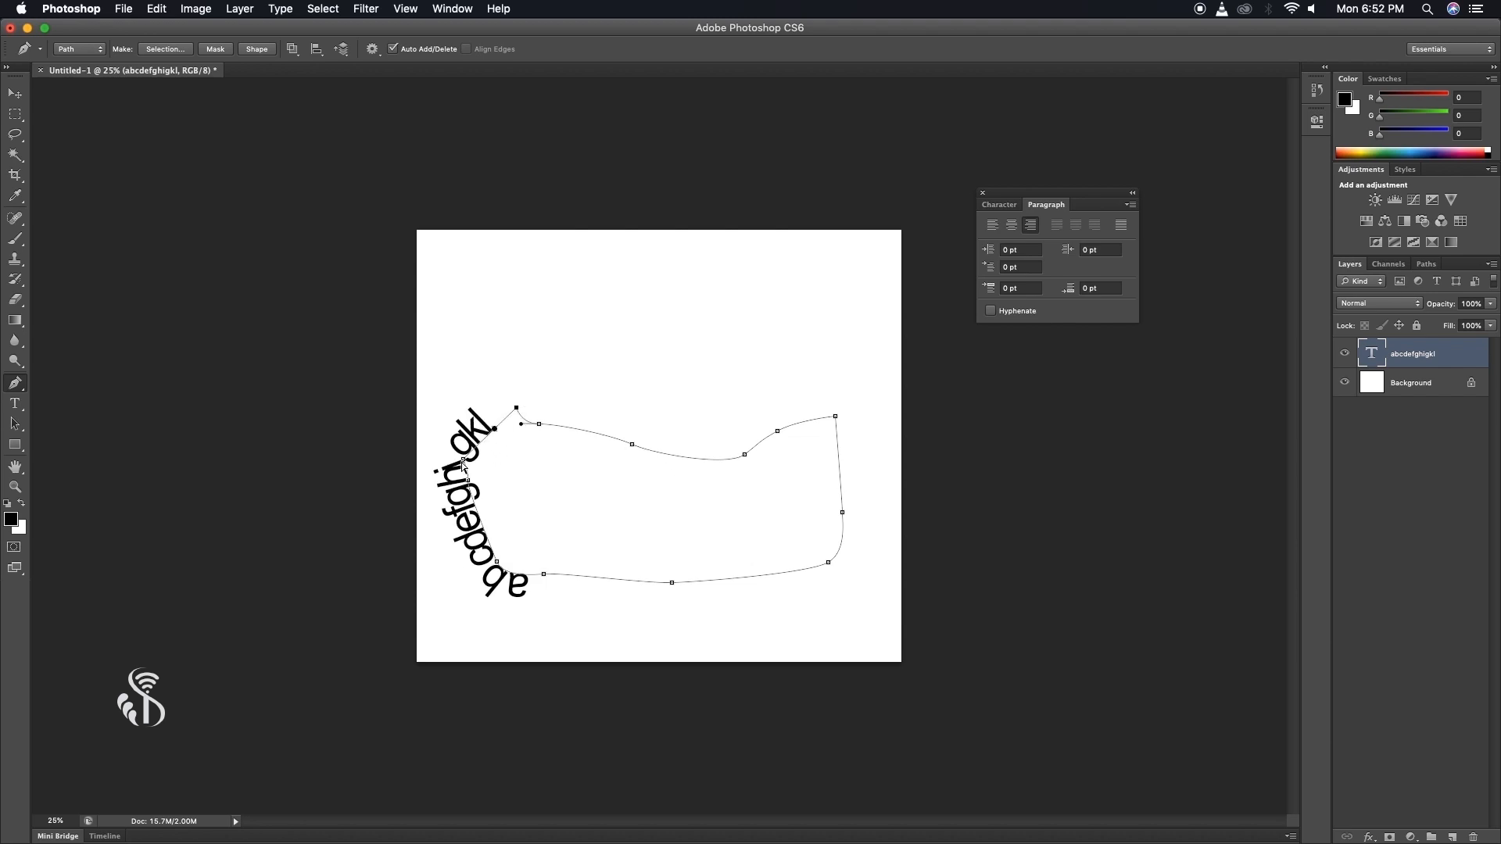
drag(476, 460, 484, 460)
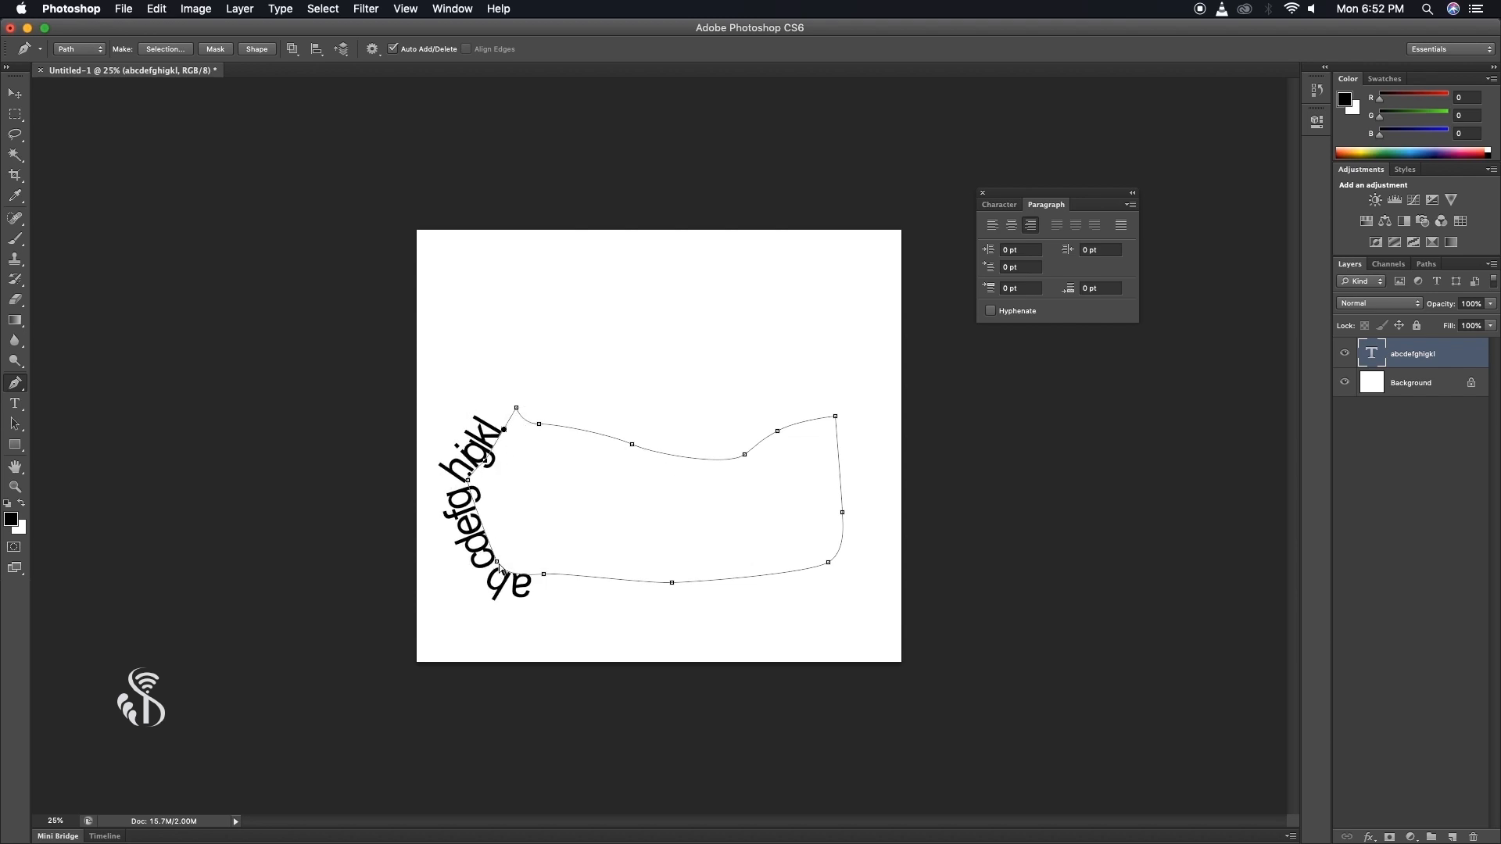
drag(496, 562, 557, 541)
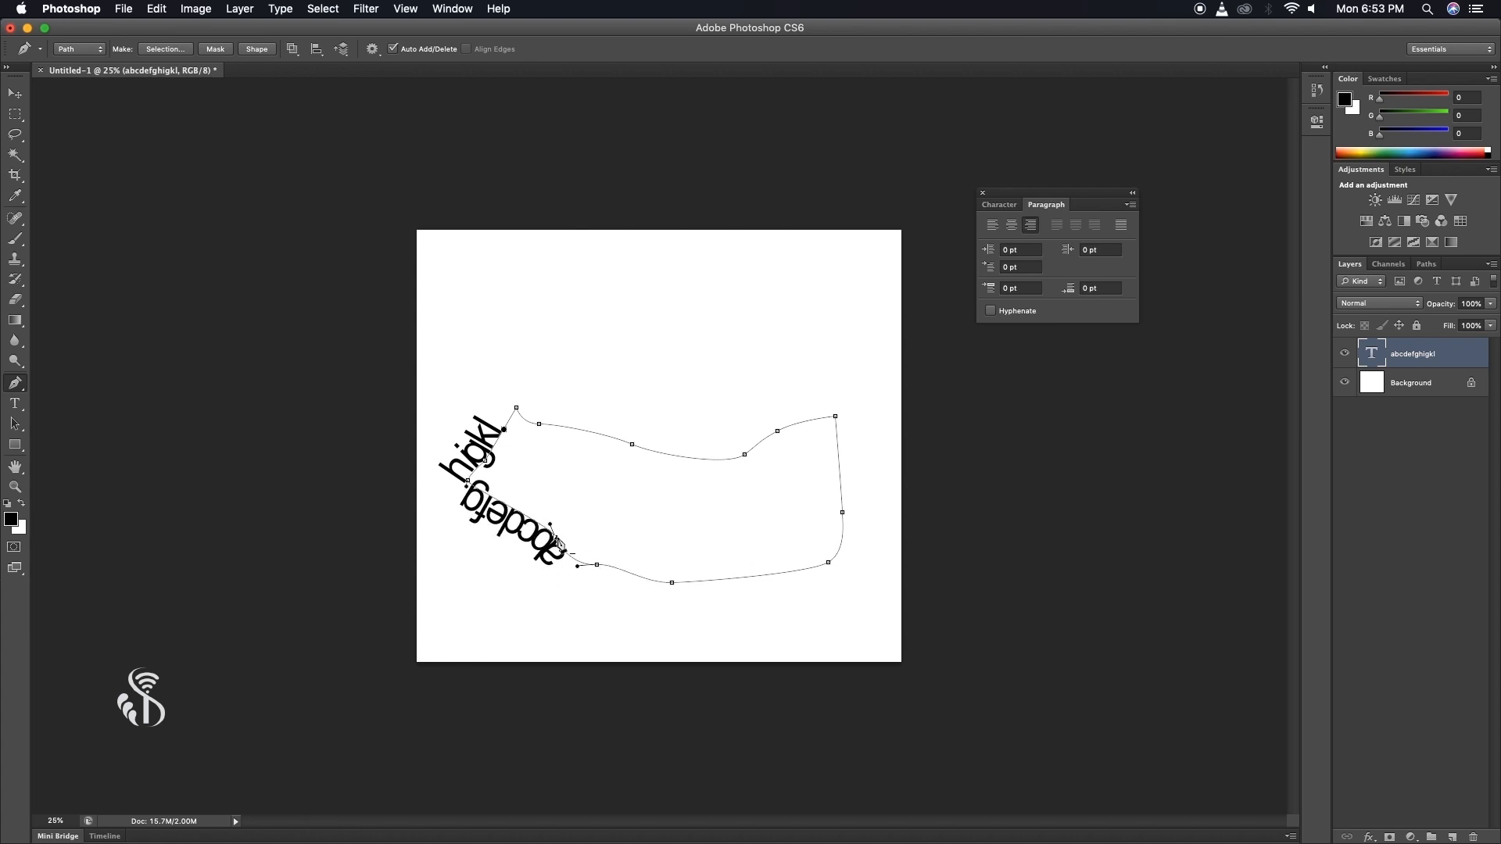
click(23, 98)
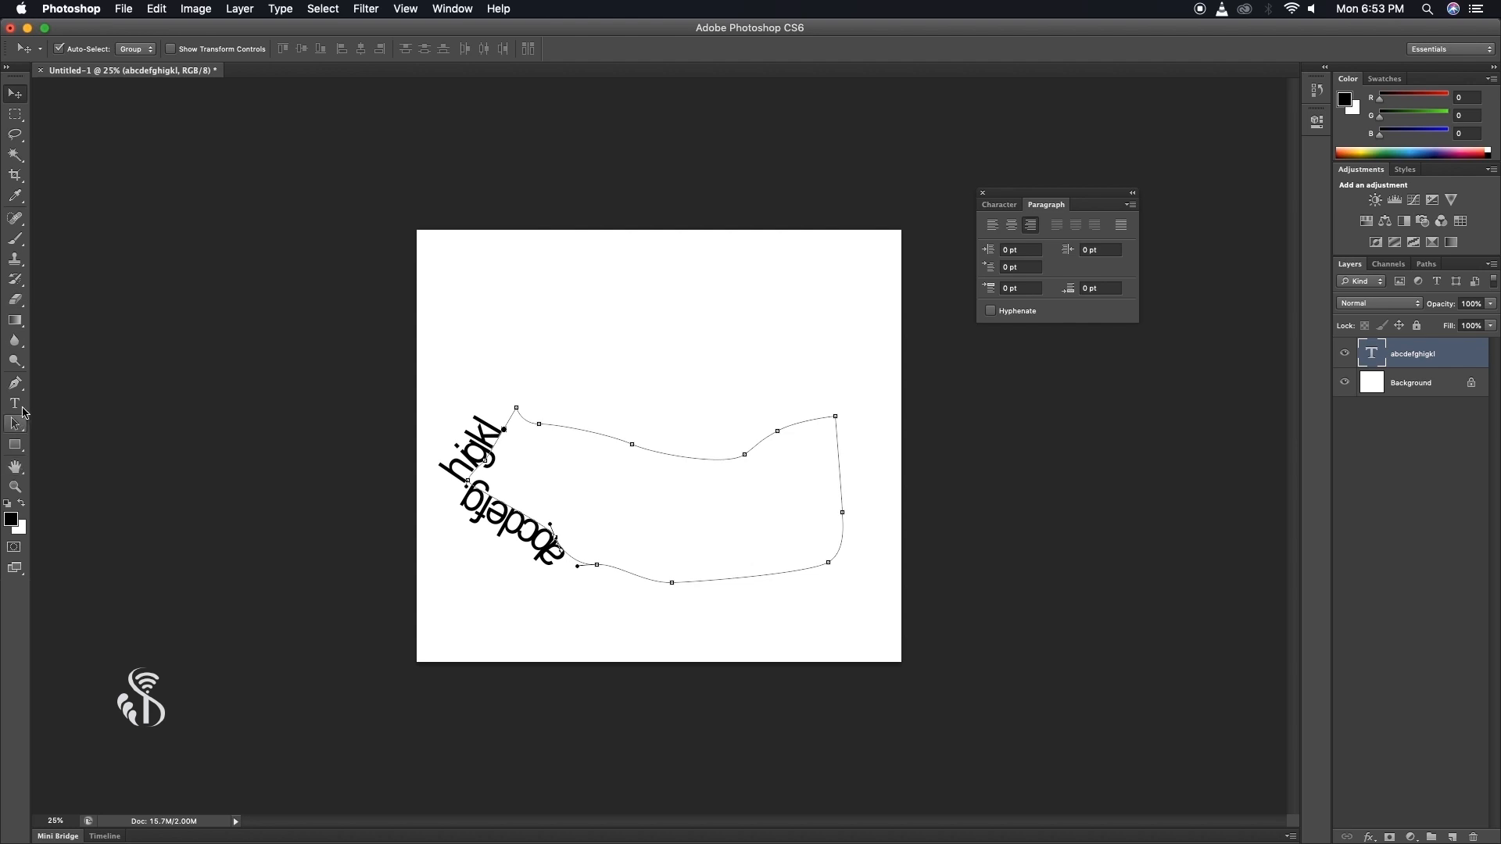
Rasterize the path text layer for painting with the Brush tool, try a dab on the canvas and undo it
click(16, 240)
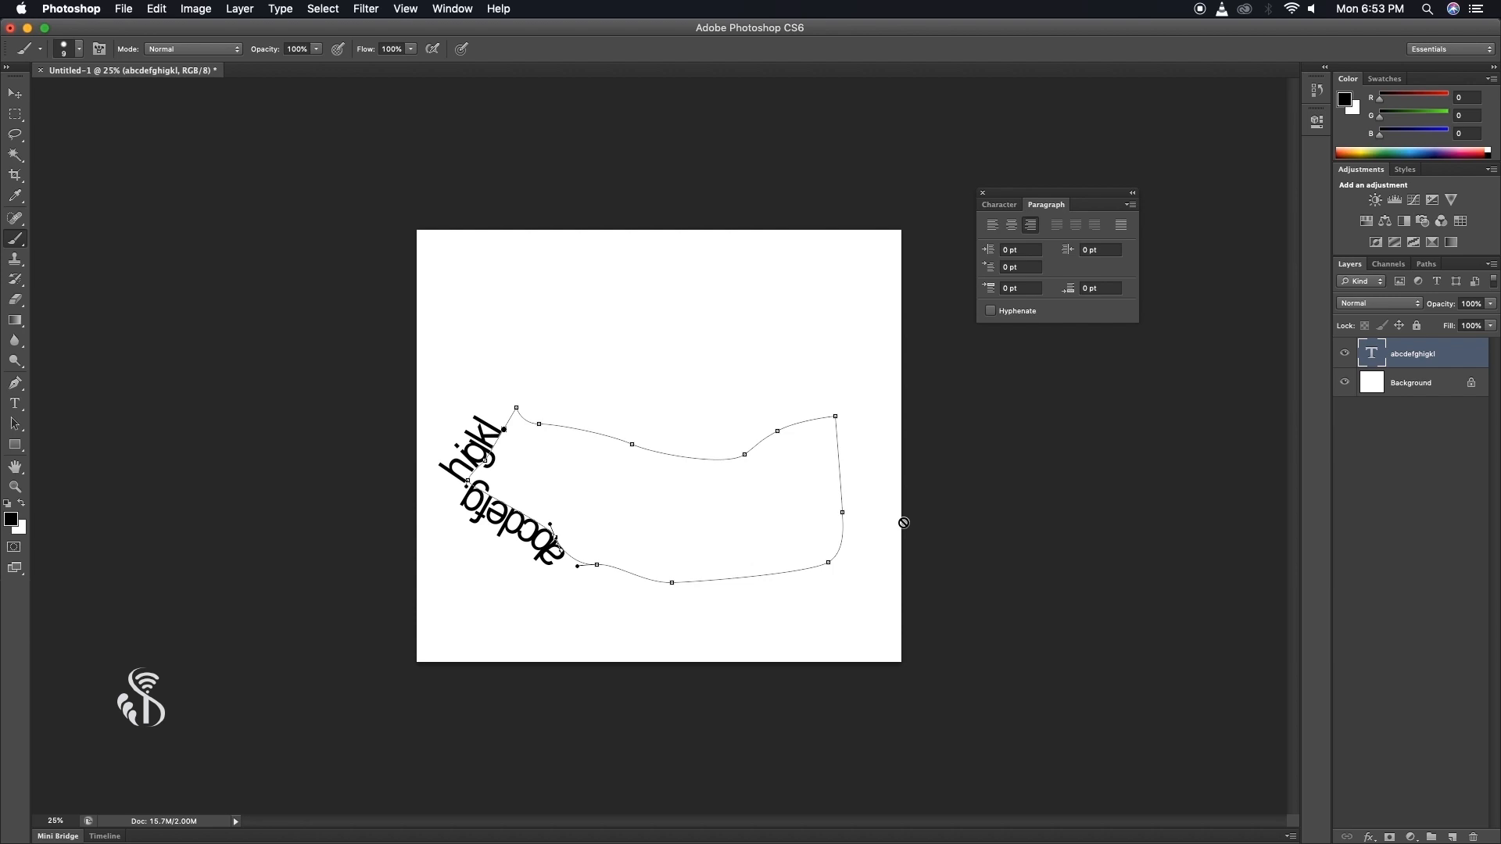
click(717, 523)
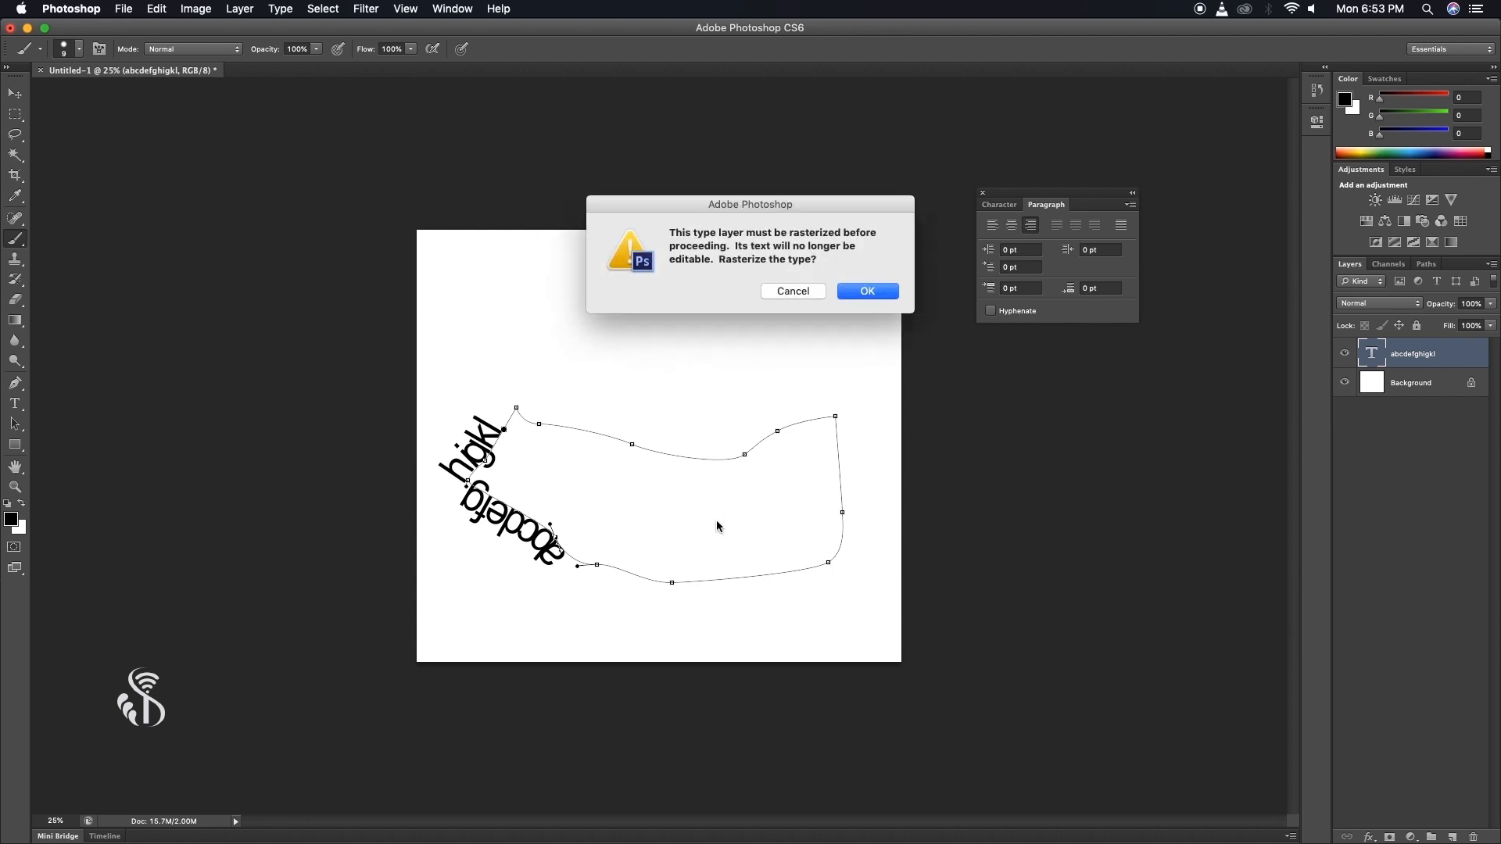
click(857, 292)
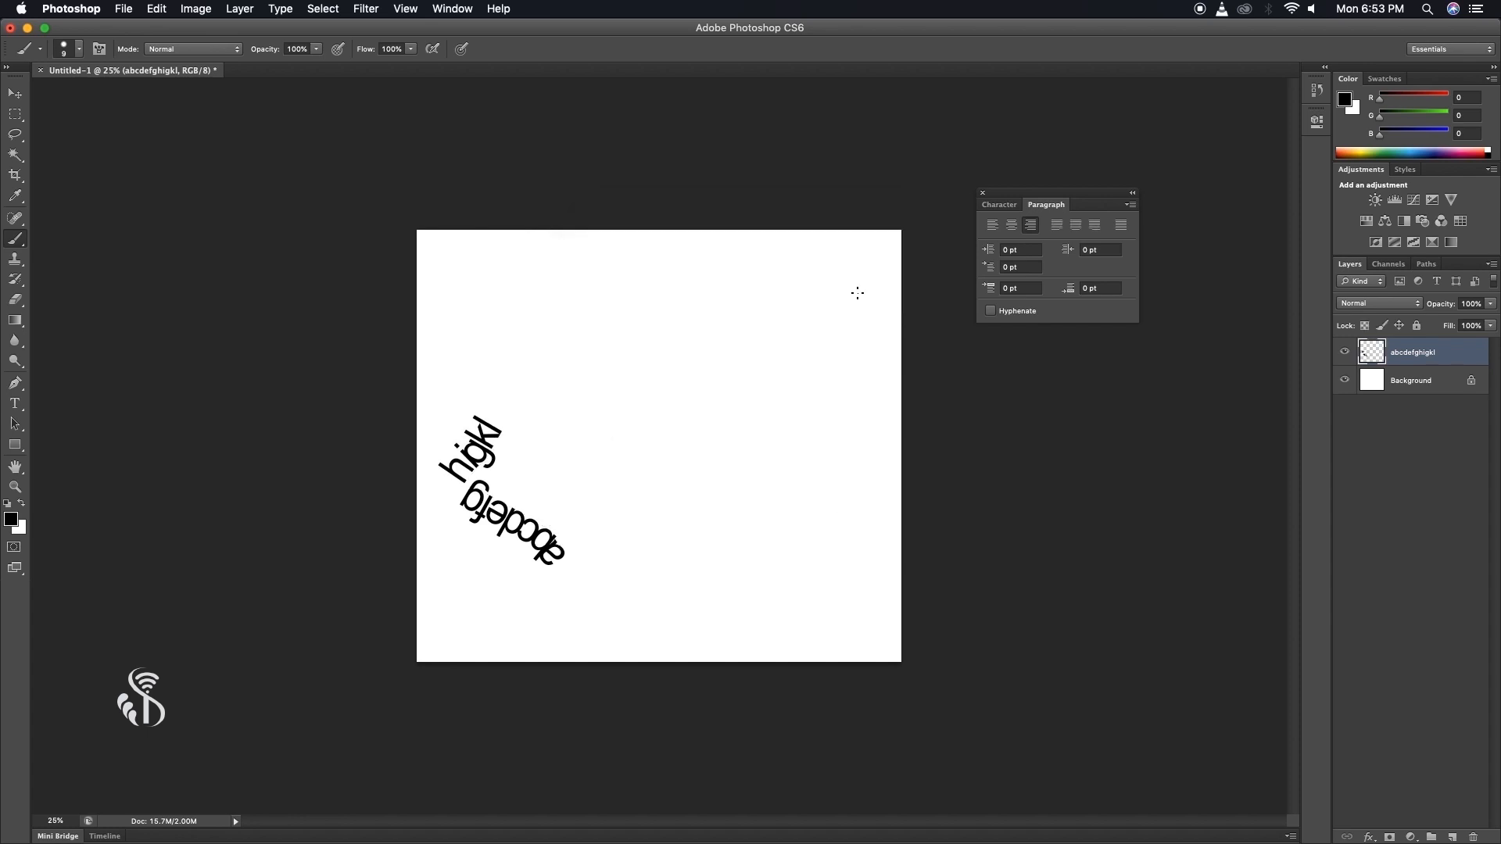
click(561, 474)
key(super+z)
click(25, 245)
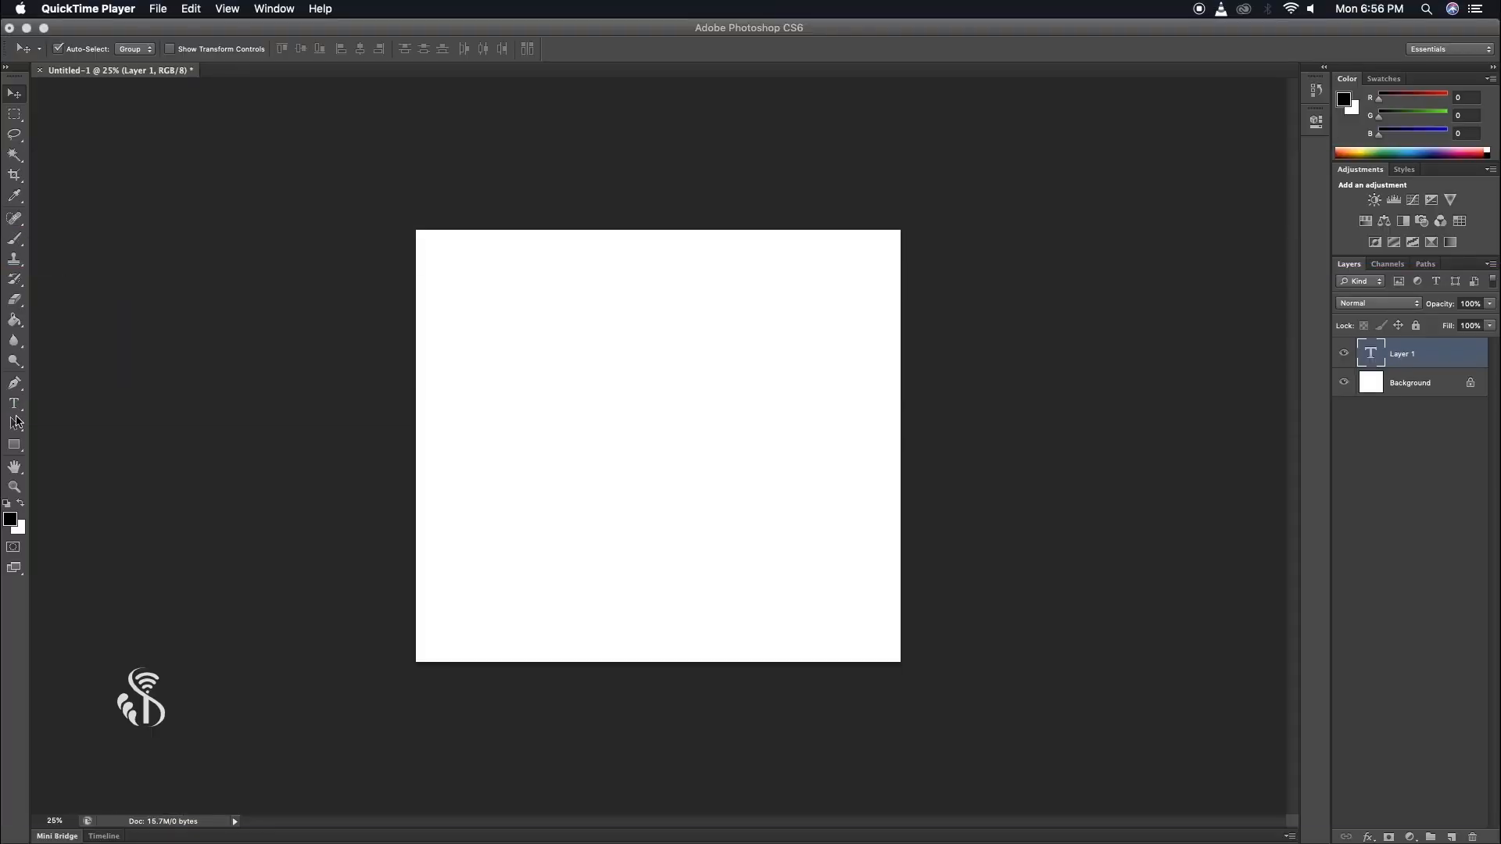
Add the horizontal text "ABCDEF" and move it to the centre of the canvas
click(14, 407)
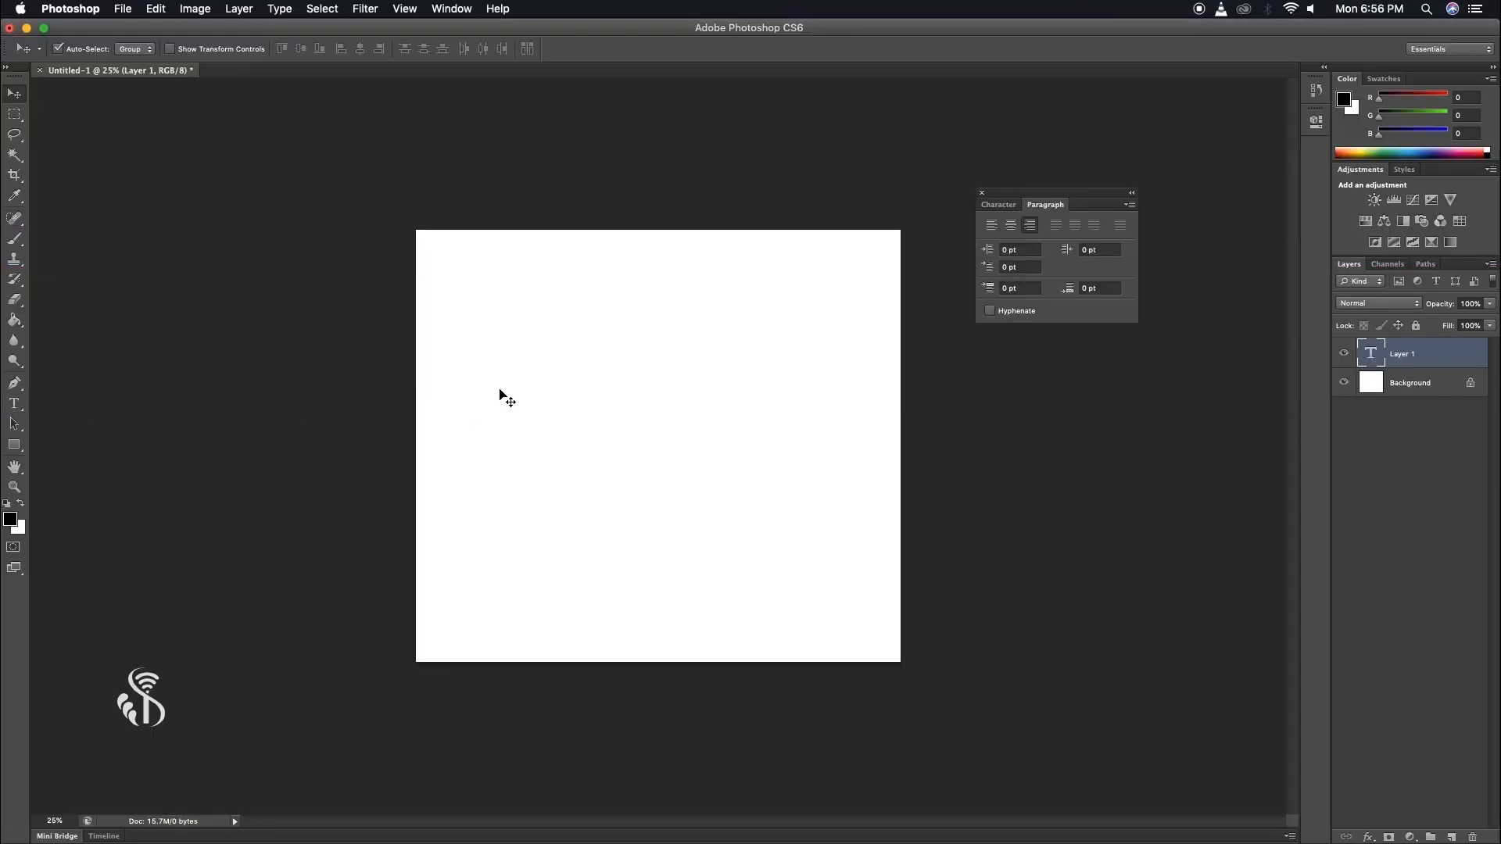
click(14, 404)
click(533, 346)
text(ABCD)
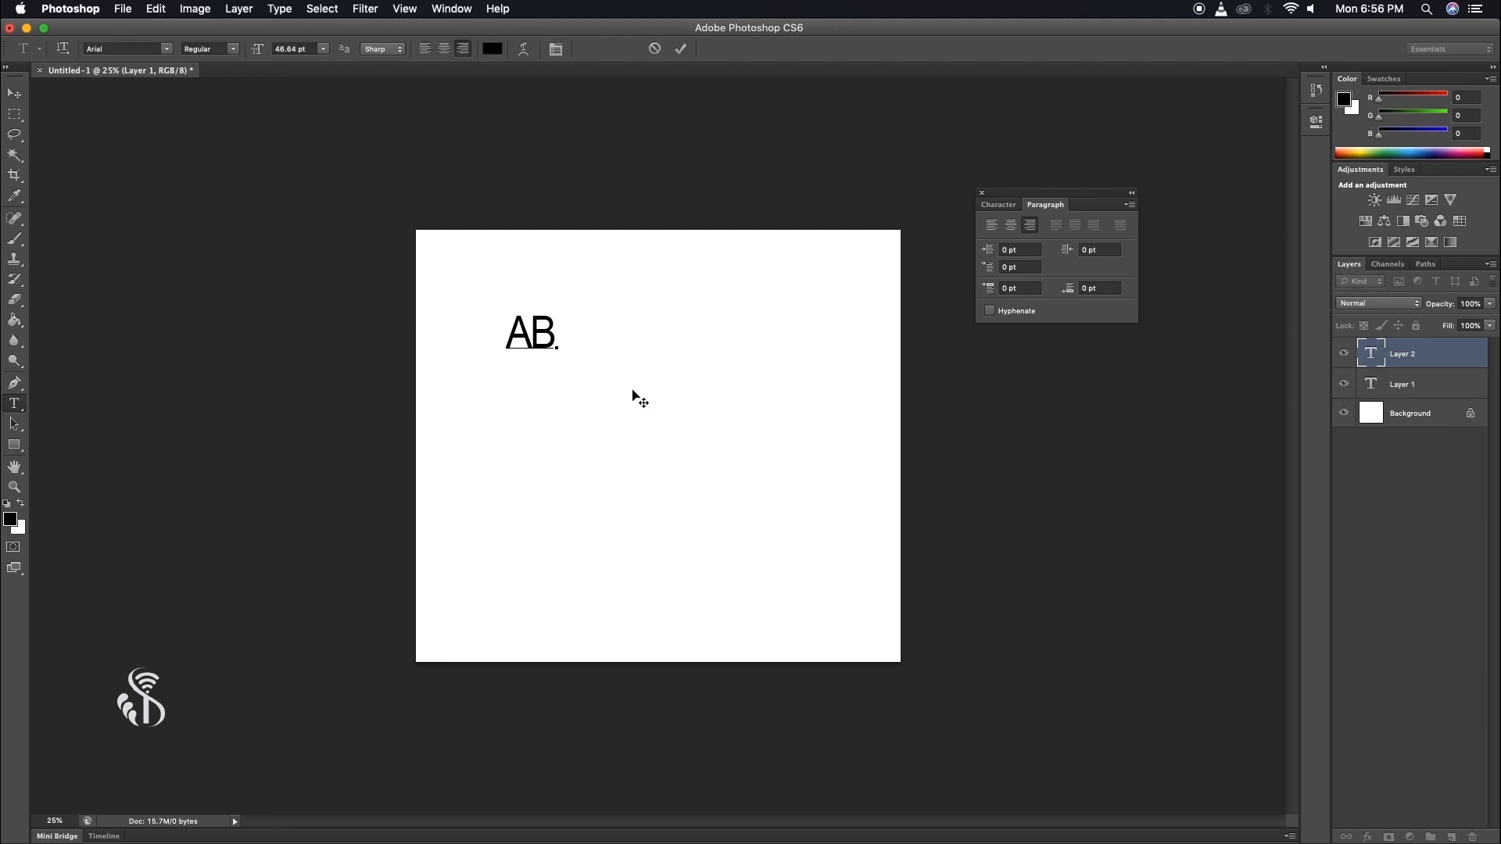
text(EF)
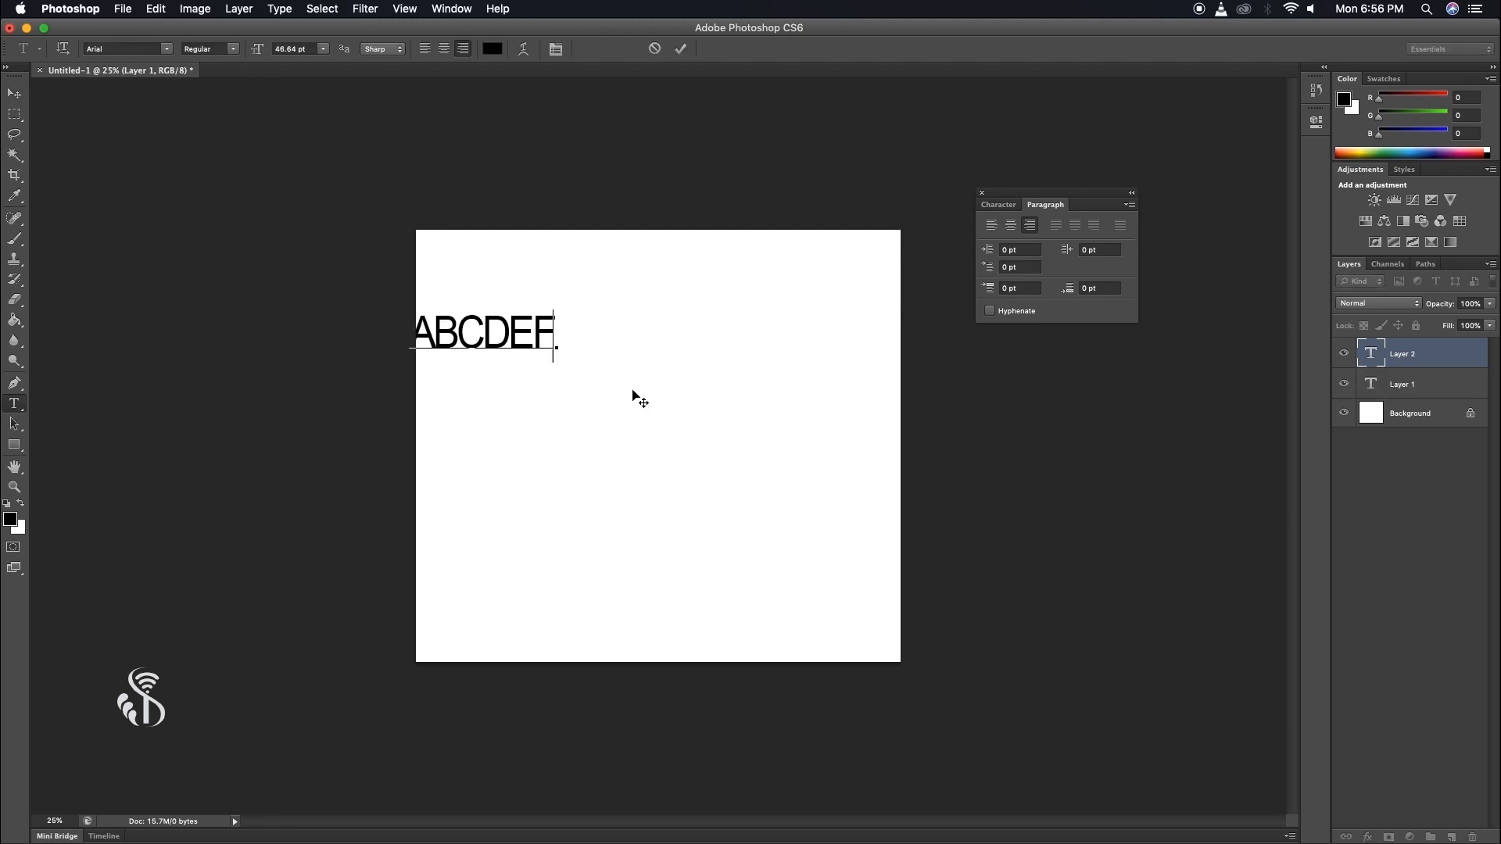
click(14, 93)
drag(550, 345, 713, 432)
Create a work path from the ABCDEF text and try moving the text slightly downward
key(t)
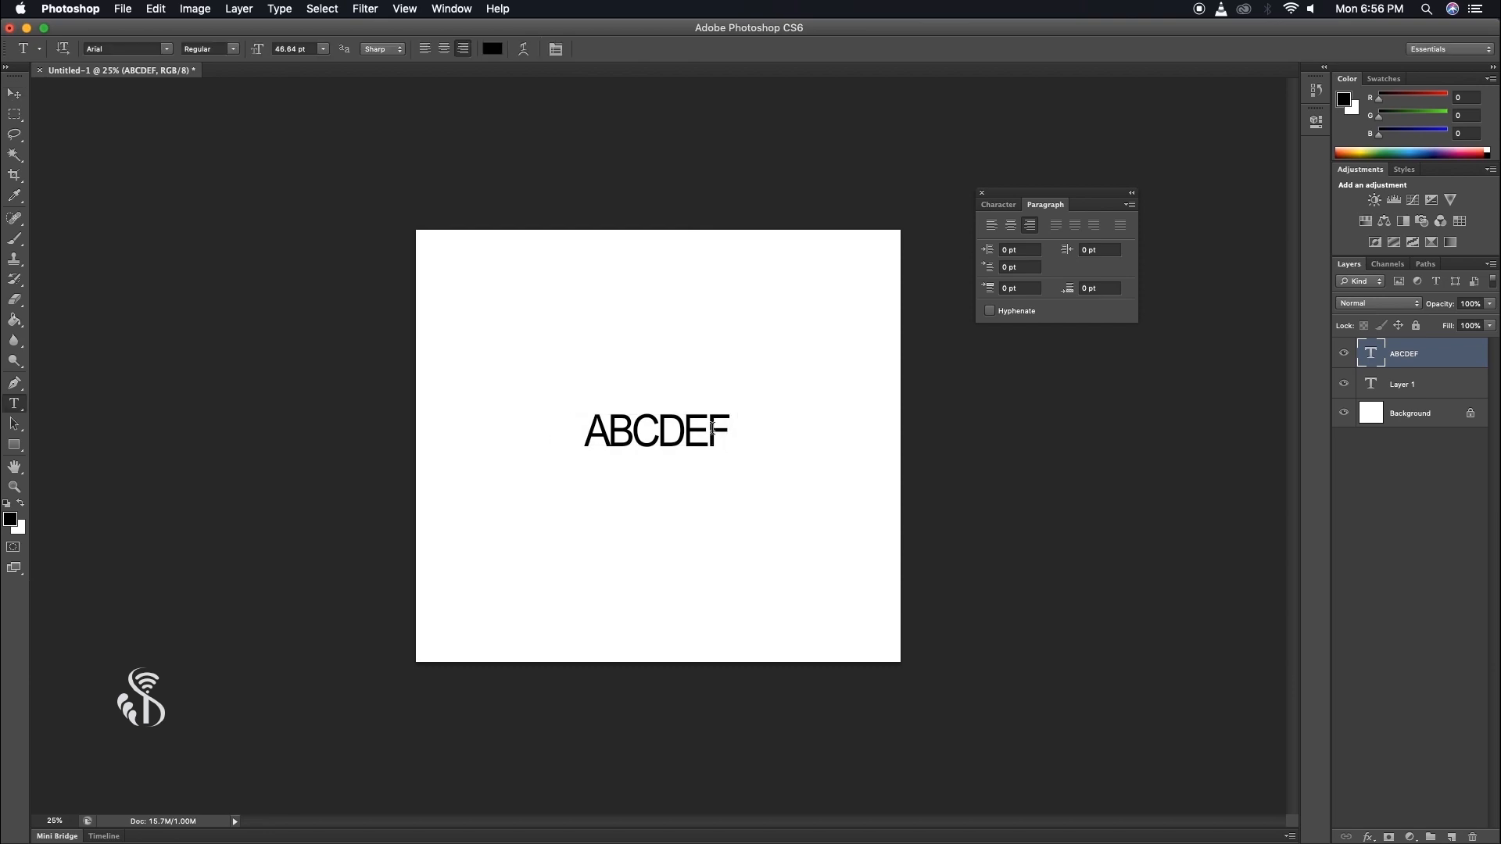
right_click(713, 432)
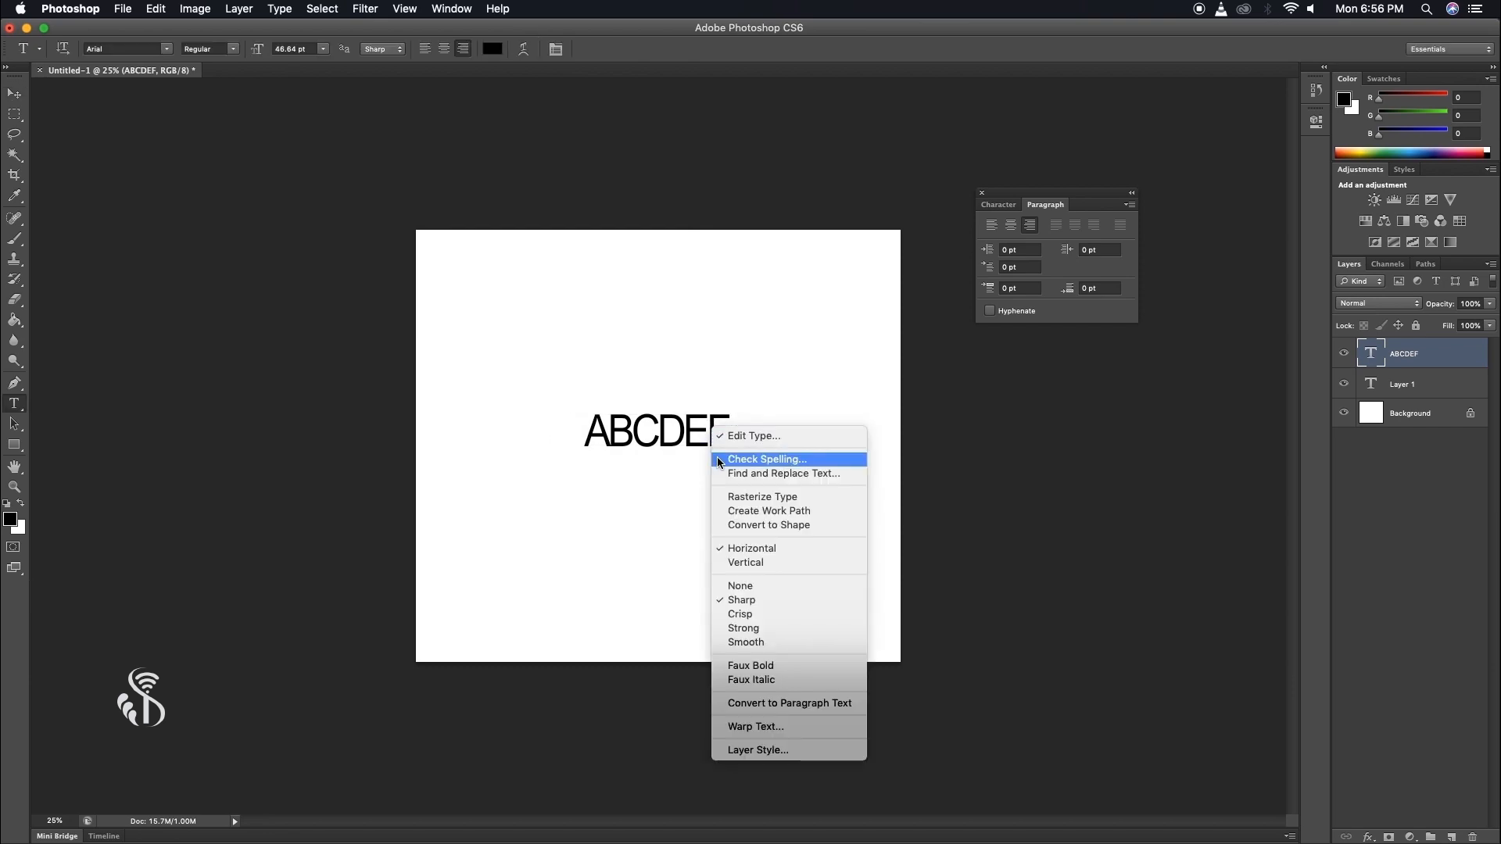
click(746, 513)
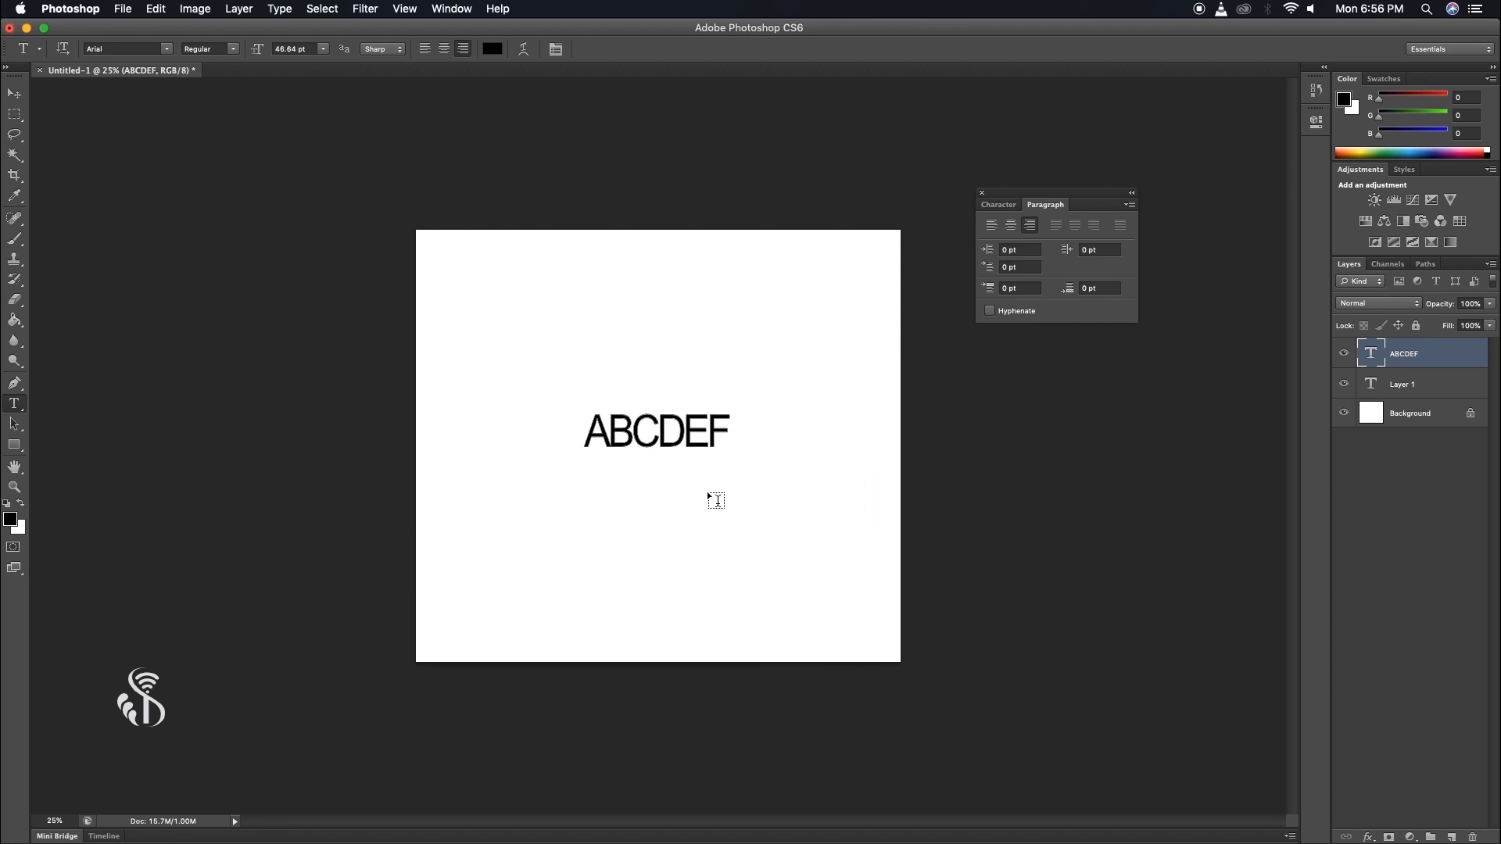
click(13, 94)
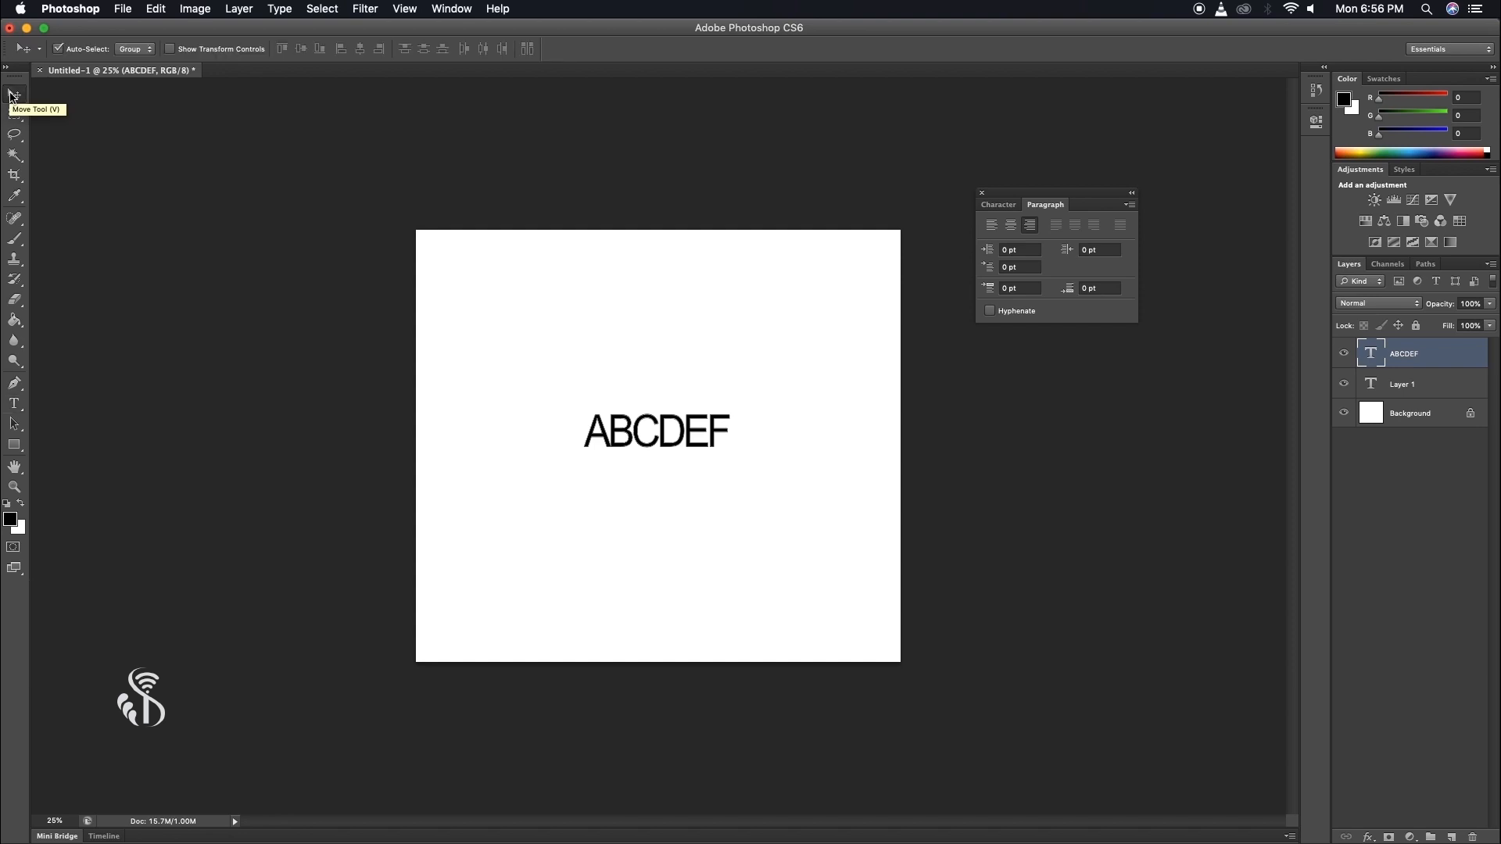
drag(688, 434, 690, 470)
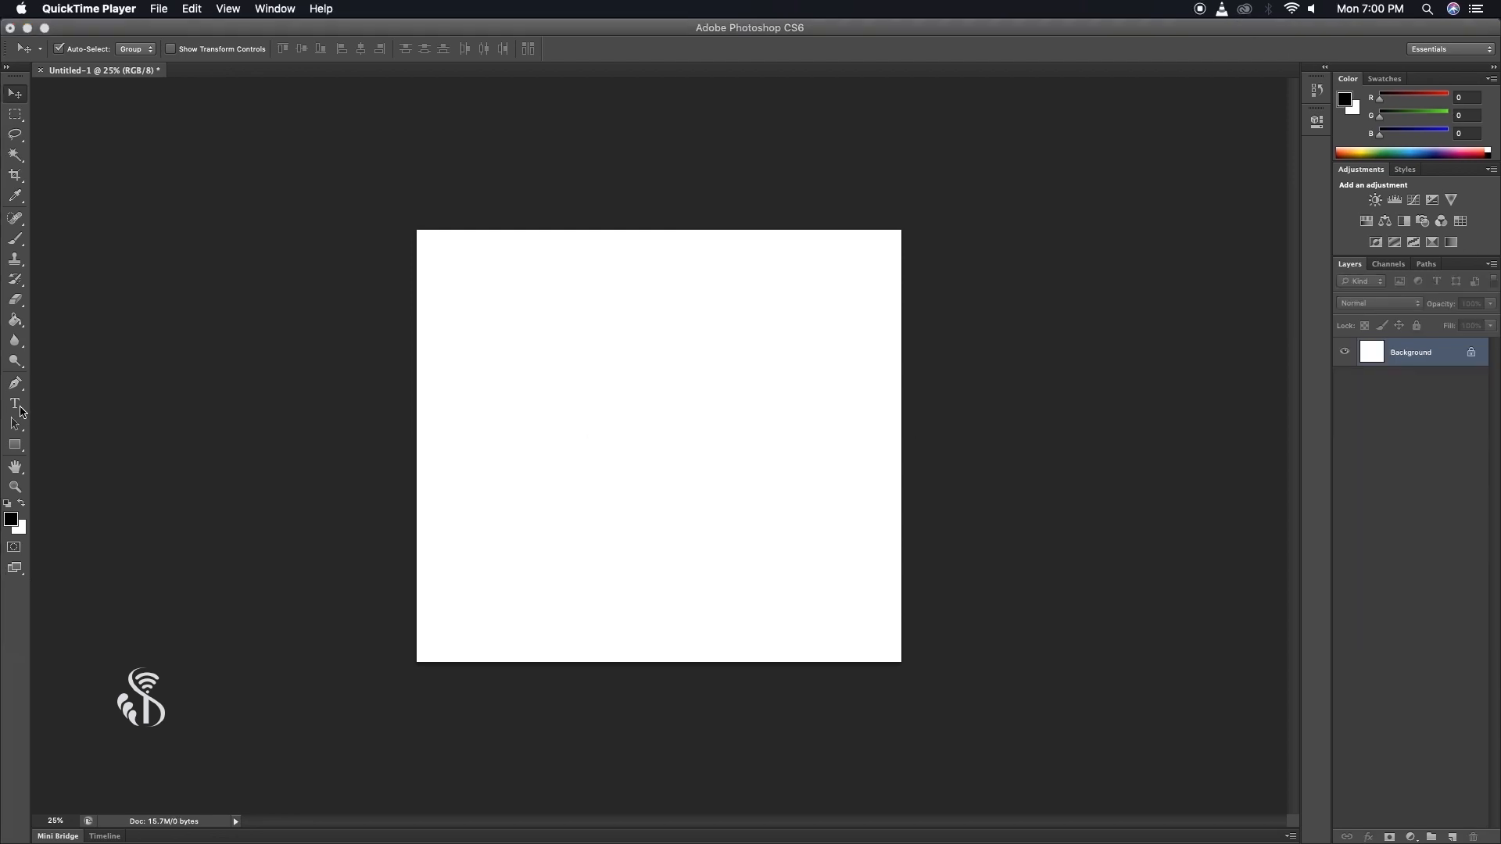
click(22, 413)
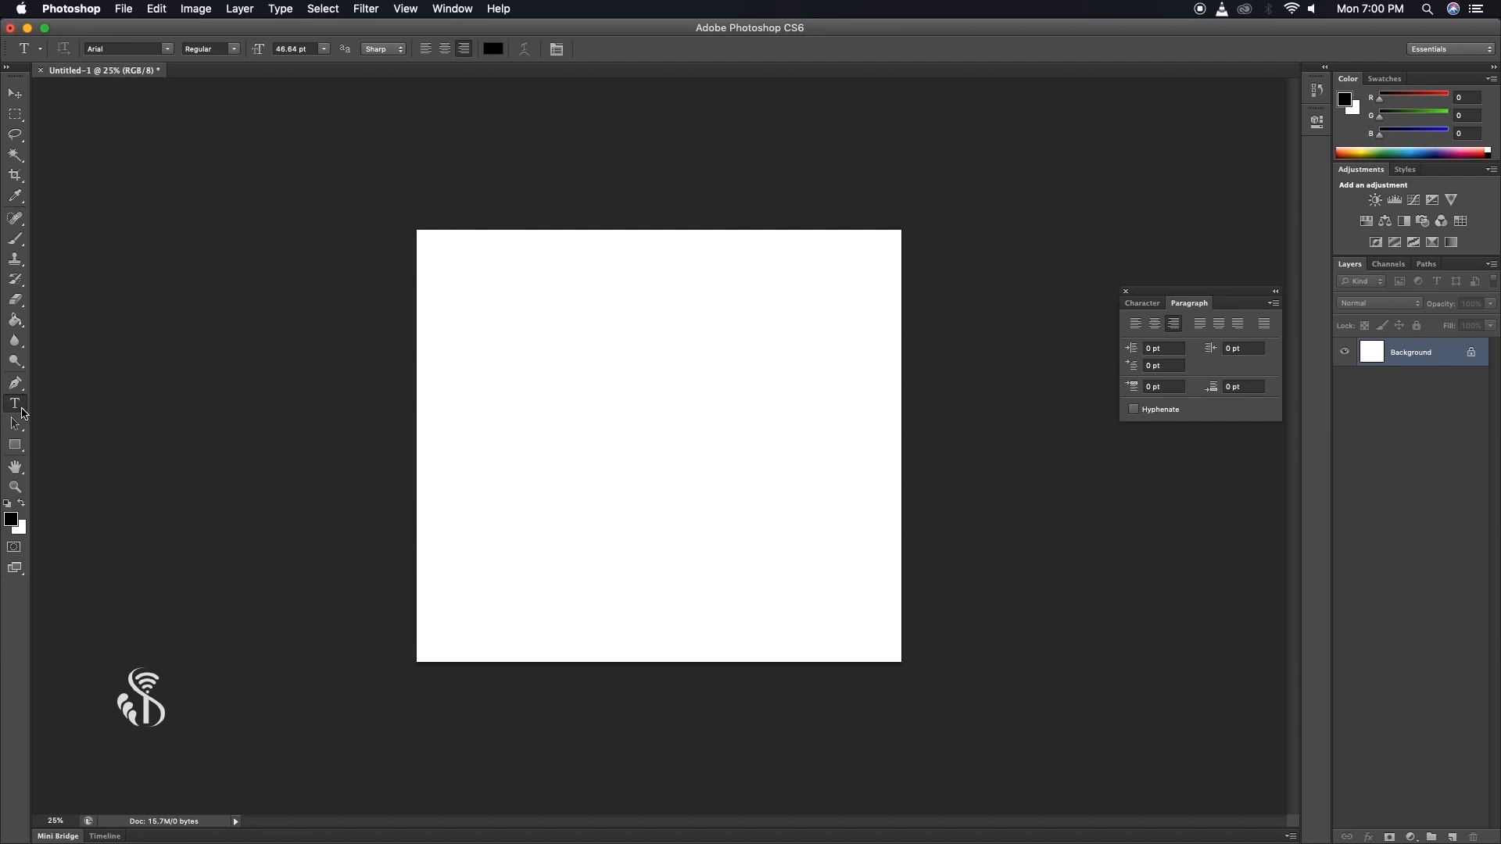
click(25, 412)
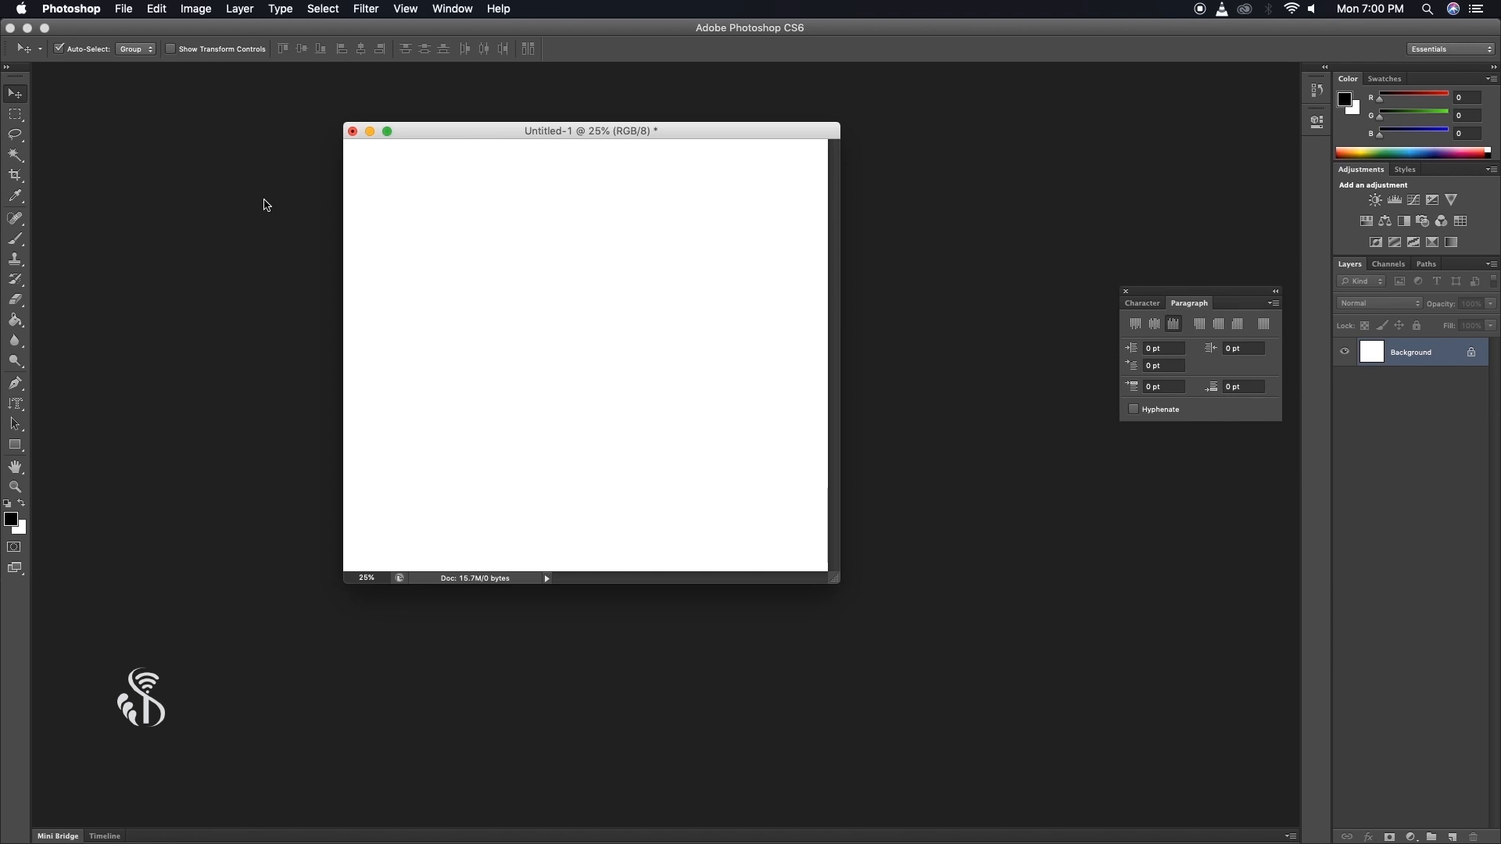
Open the image 01.jpeg and shift its document window slightly up and to the left
key(super+o)
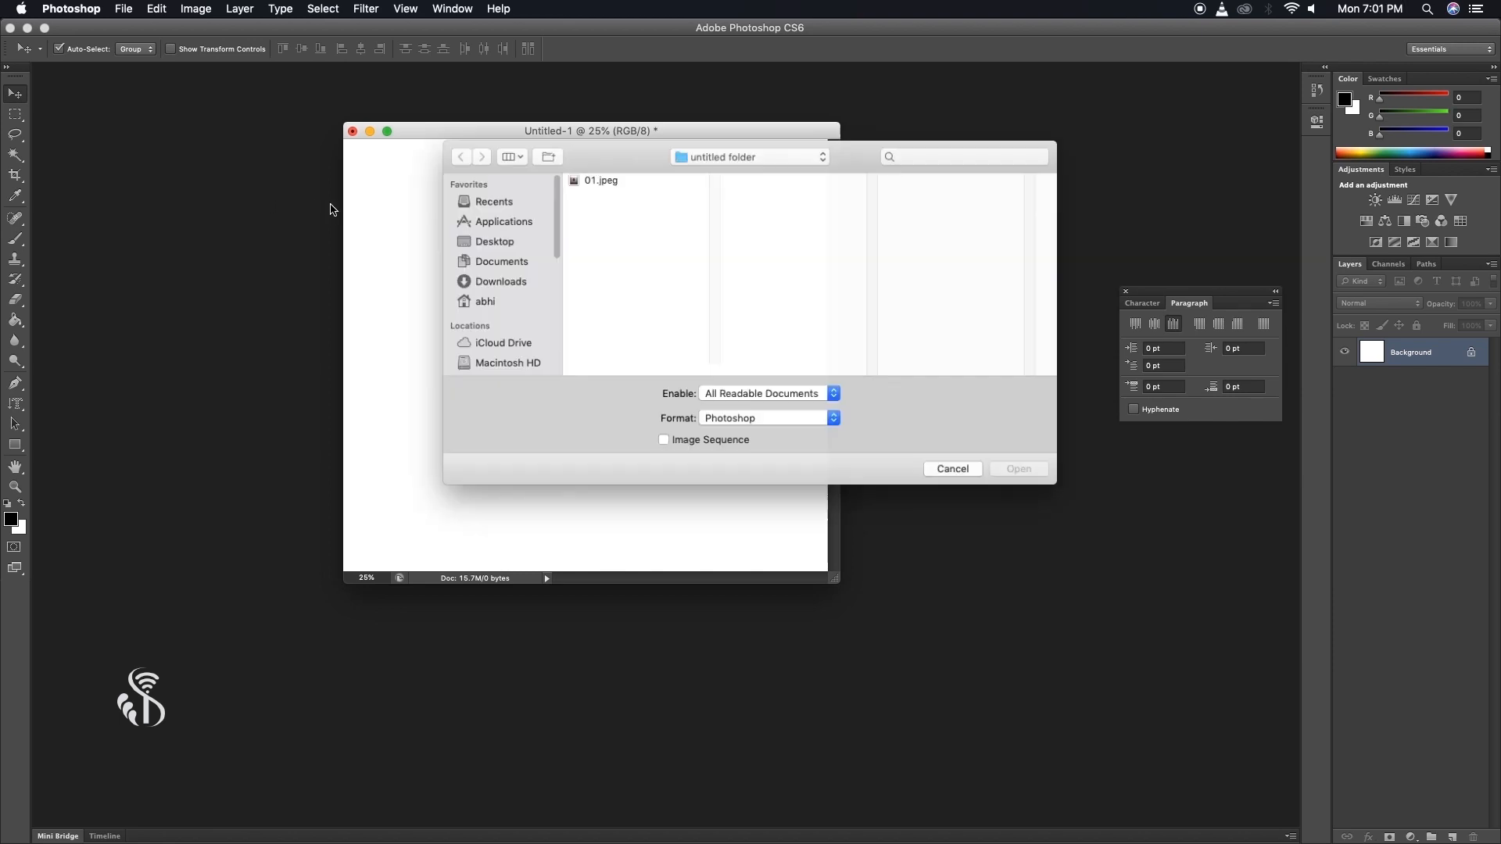
click(598, 179)
double_click(599, 180)
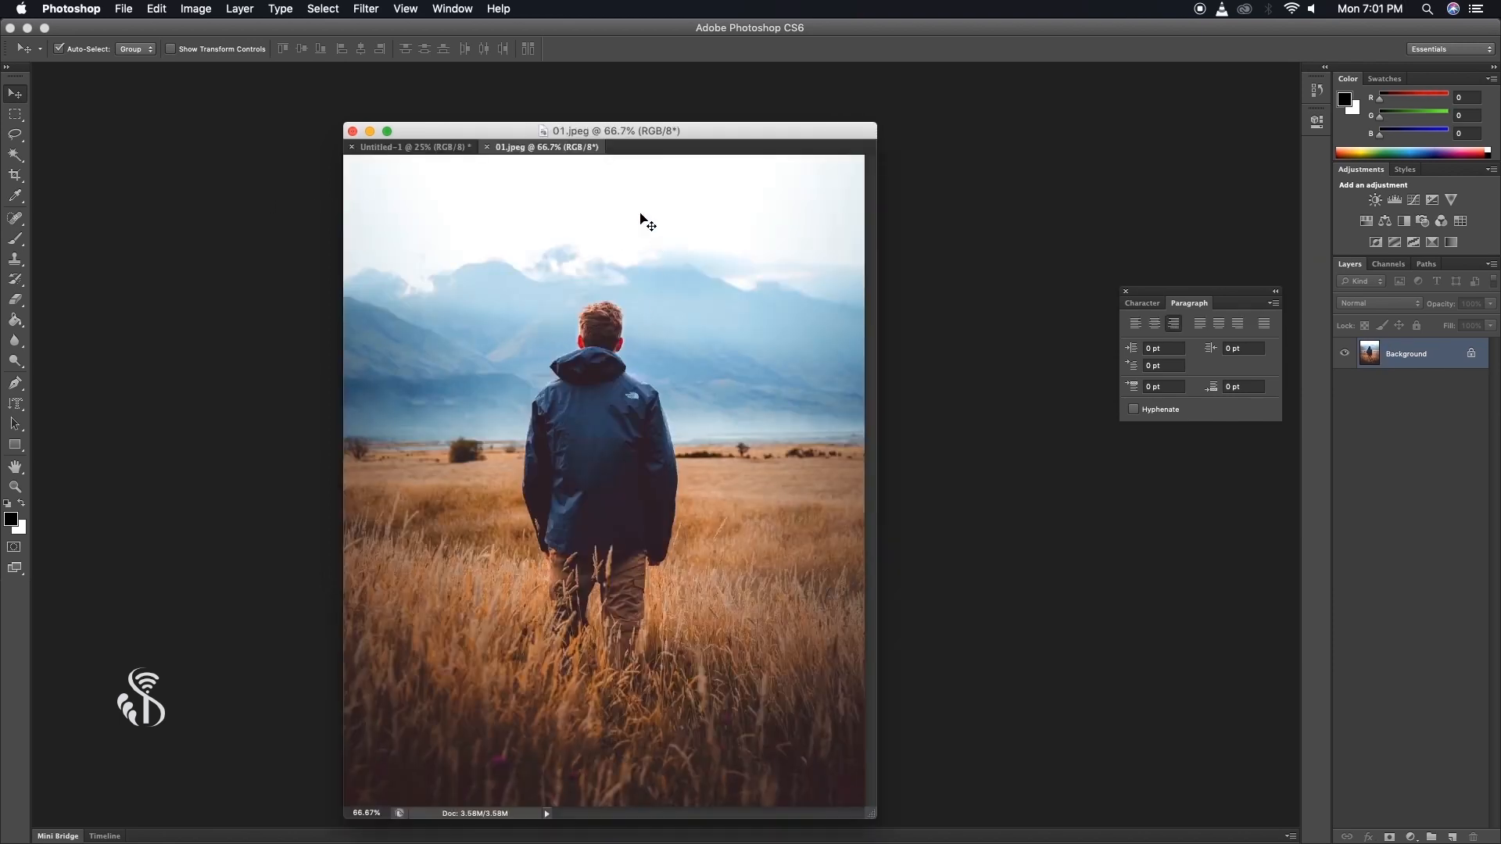
drag(530, 134, 494, 105)
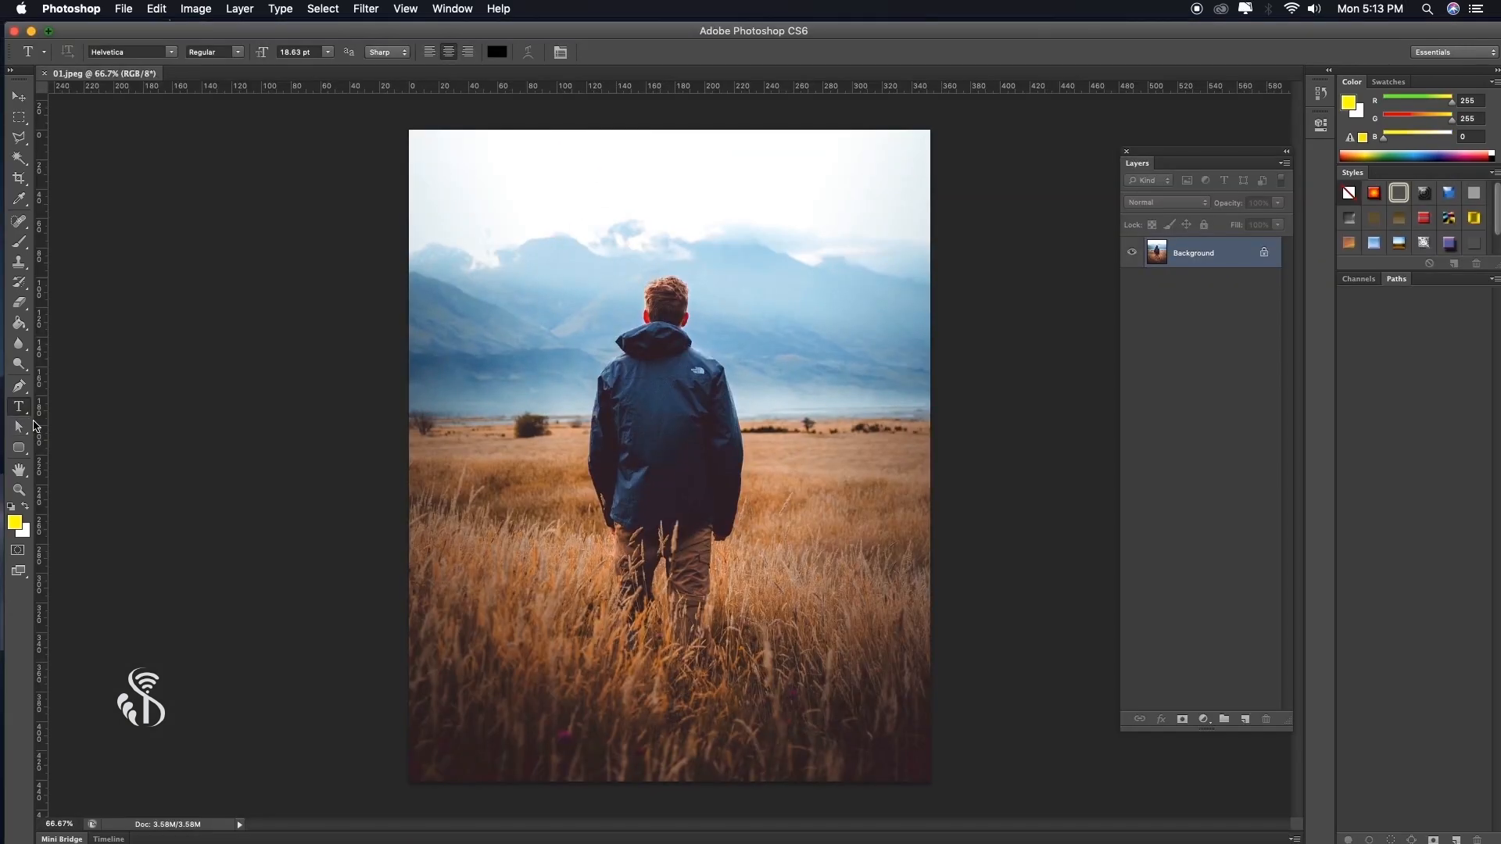
Create an "ABCD" selection across the man's back with the Horizontal Type Mask tool and add it as a layer mask on Layer 0
click(29, 417)
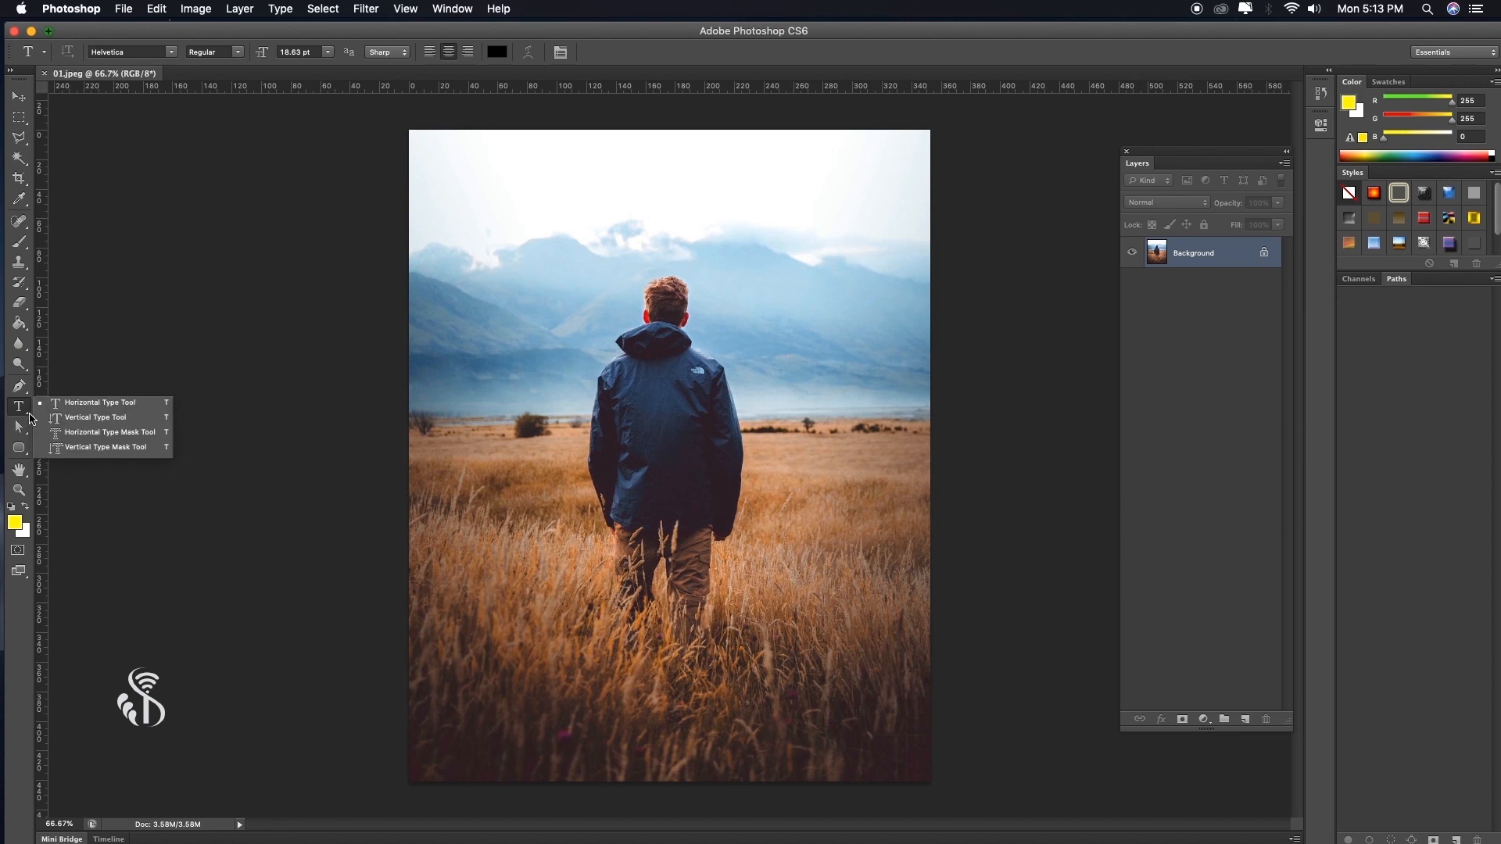
click(101, 433)
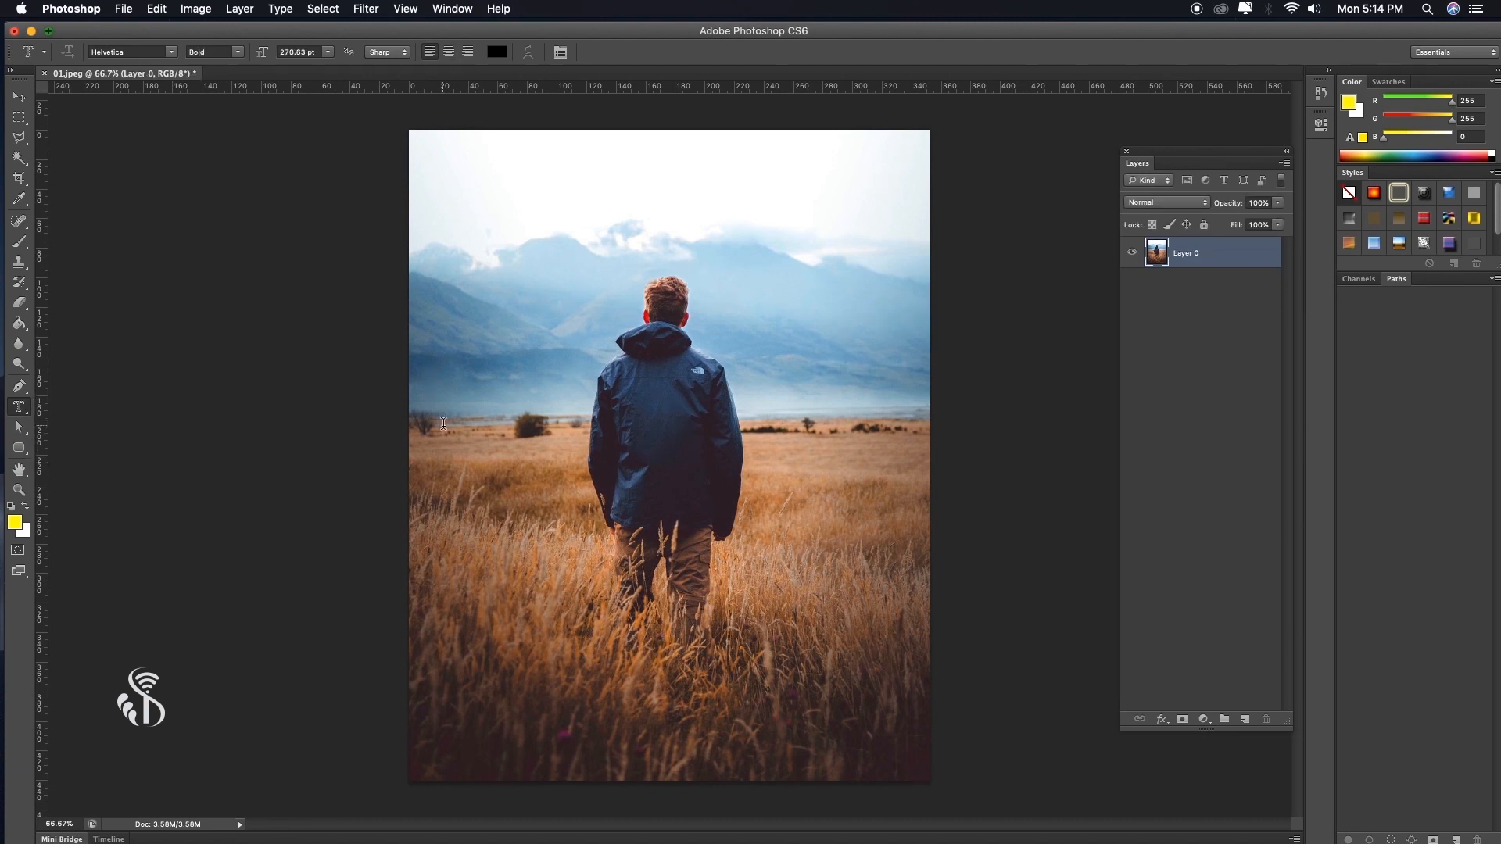
click(444, 423)
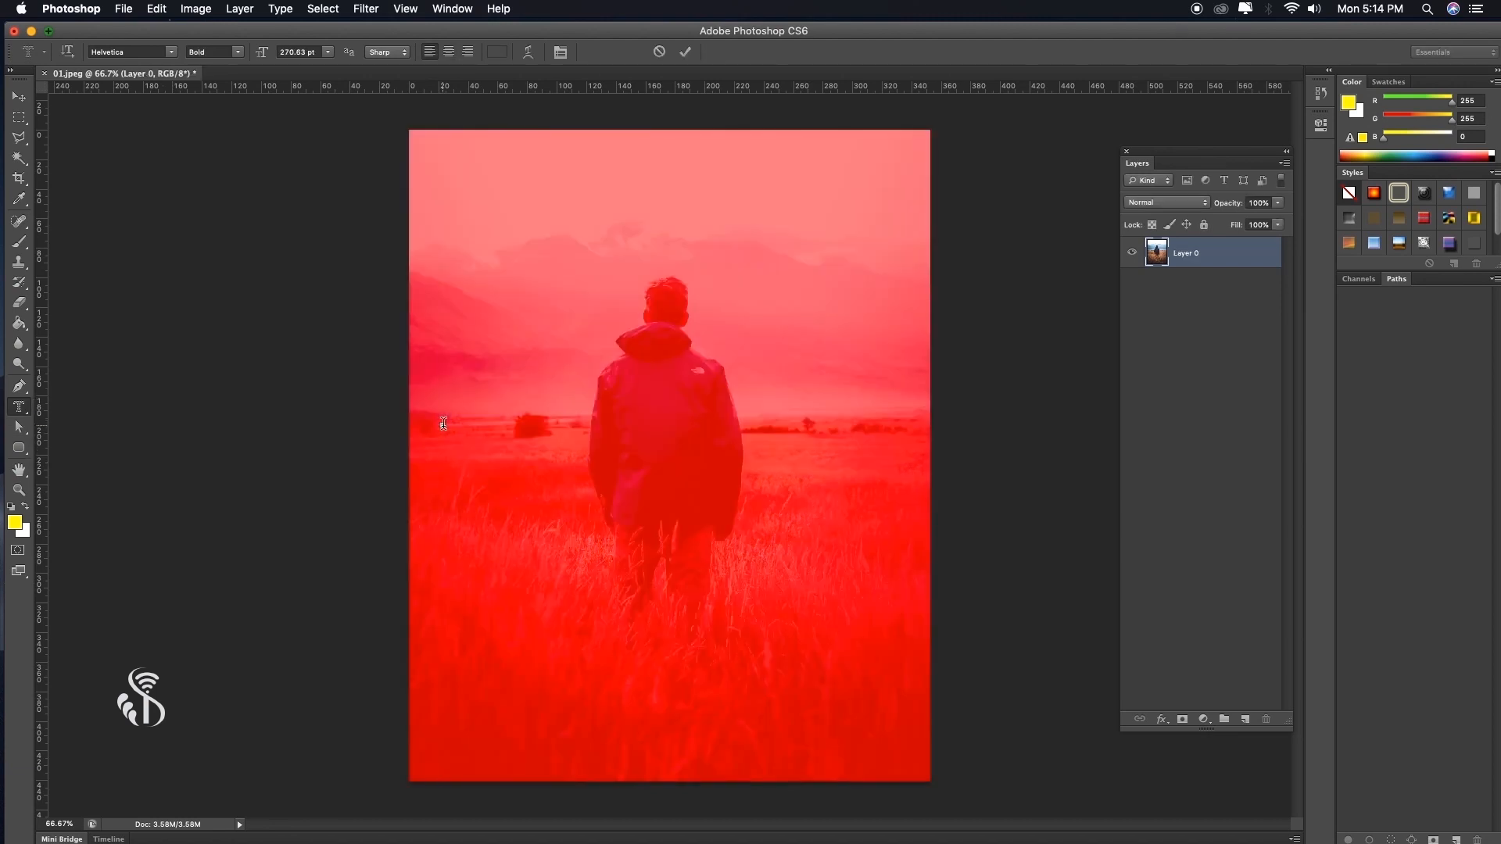
text(ABCD)
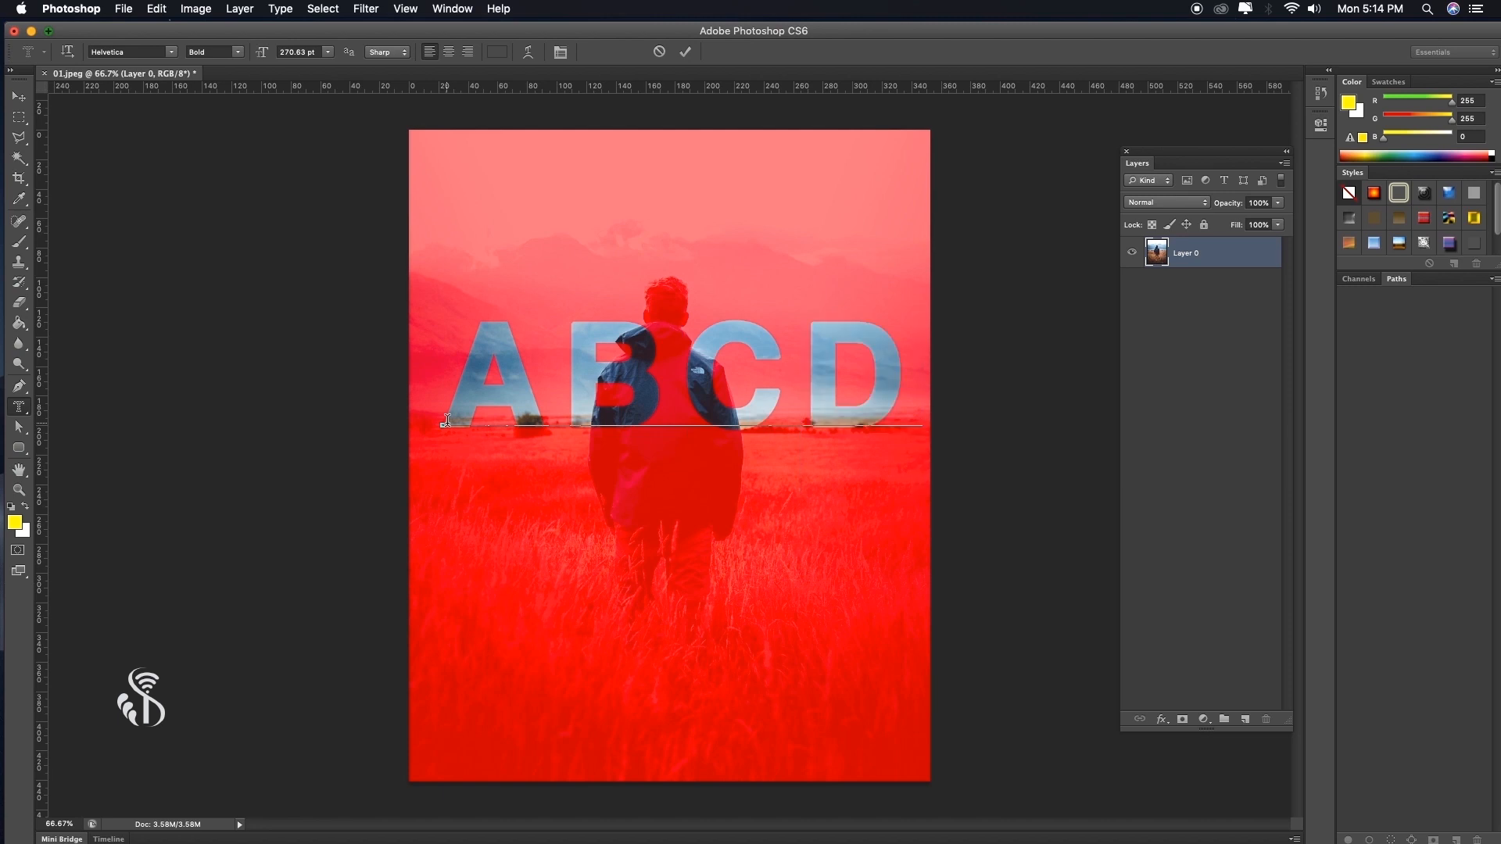
click(18, 96)
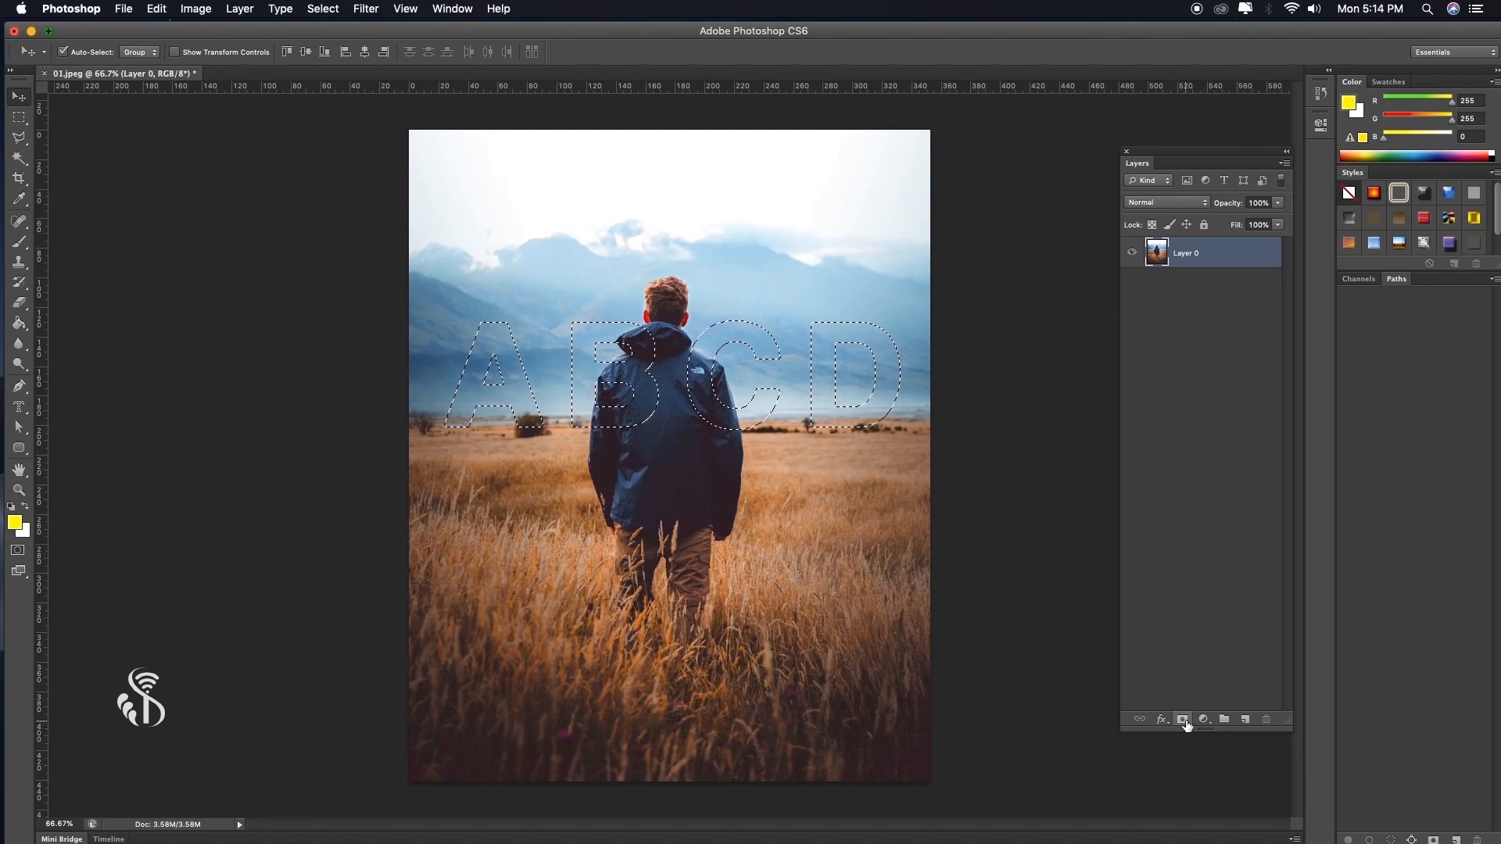
click(1183, 720)
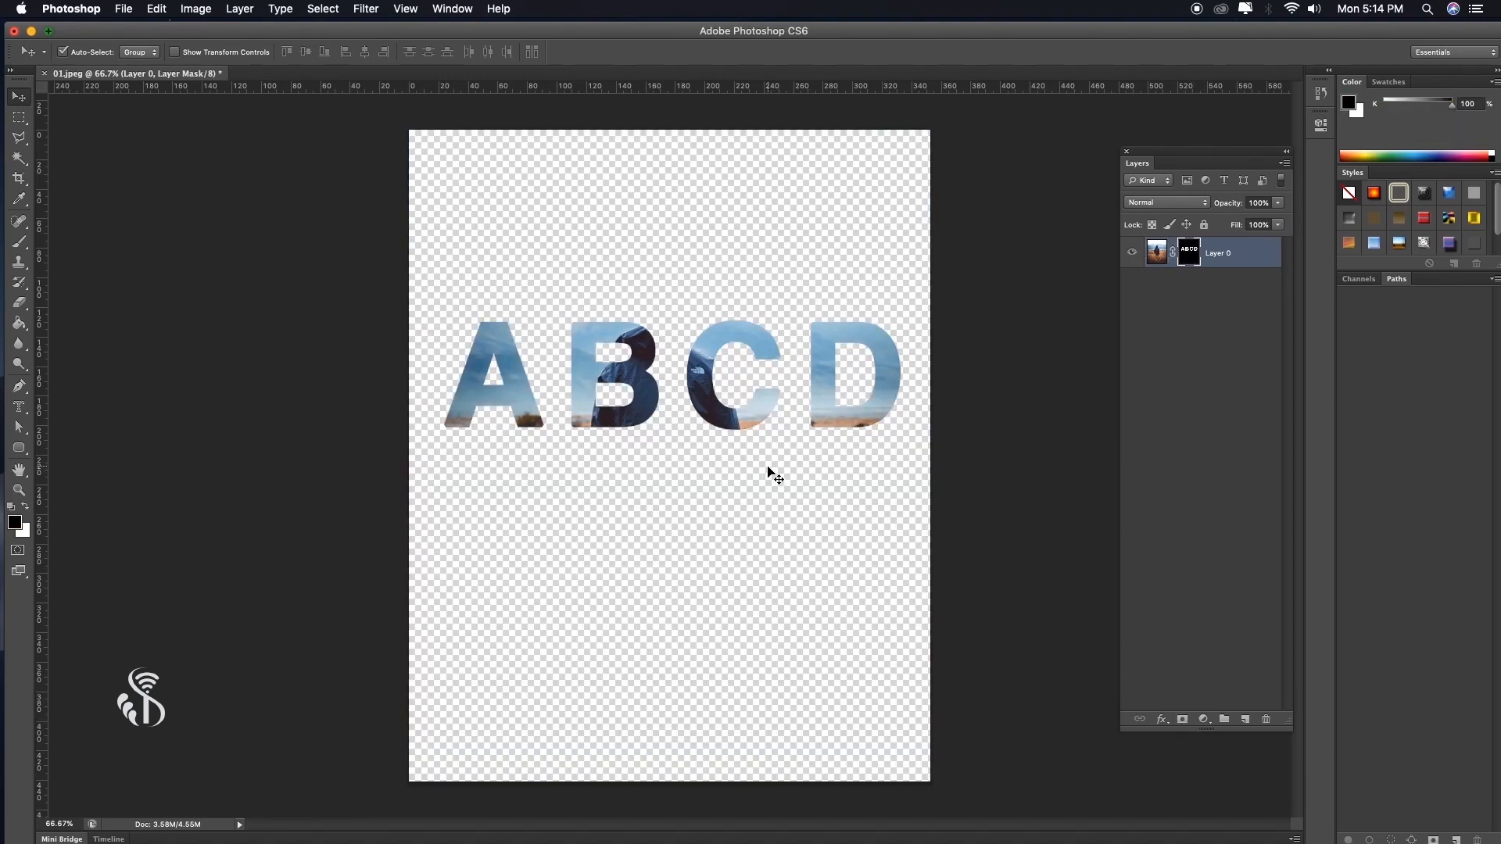